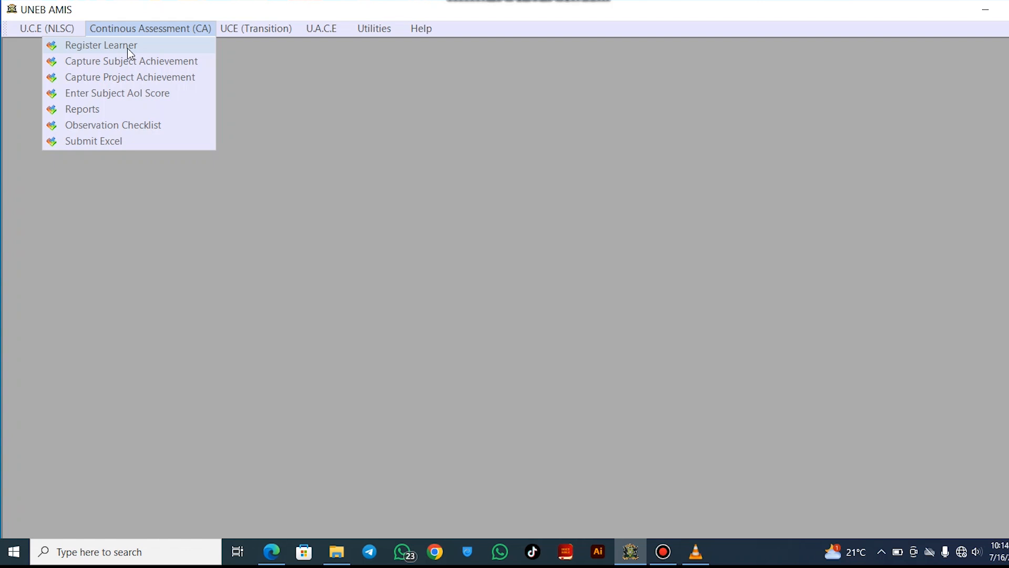
Open the 2024 S3 learner registration form, select the NIN field, then reopen the CA menu
left_click(120, 48)
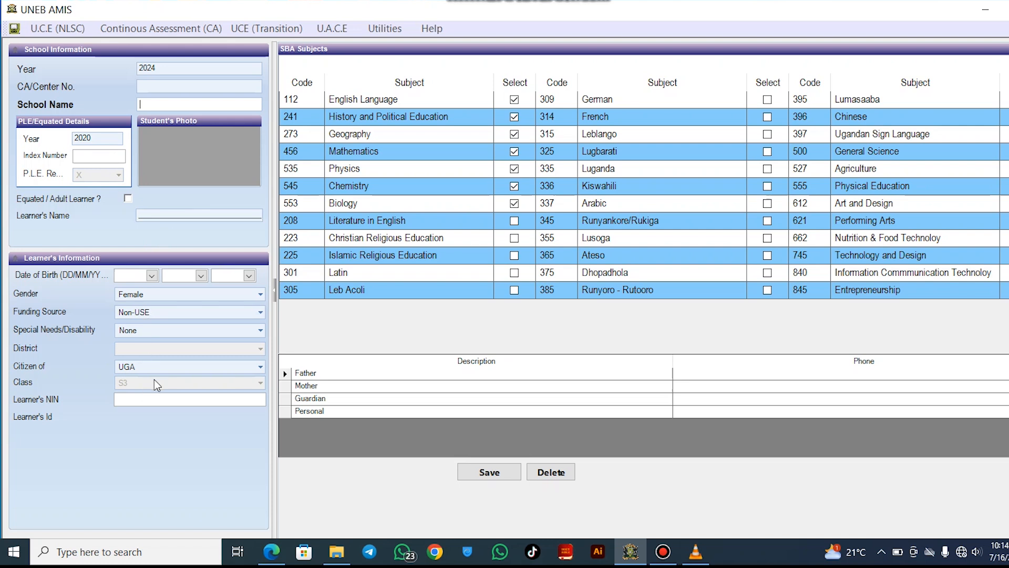
left_click(173, 403)
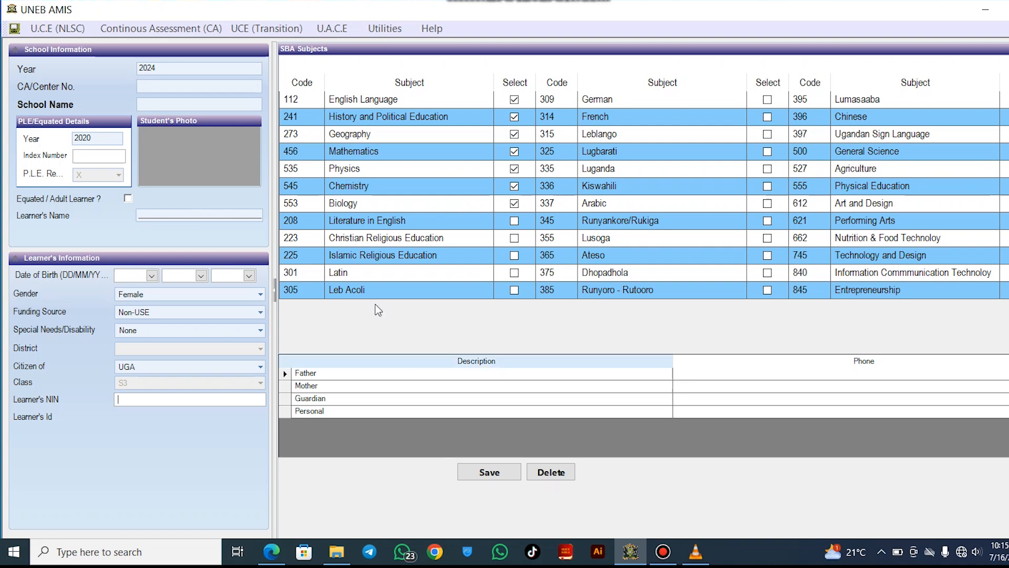
left_click(182, 30)
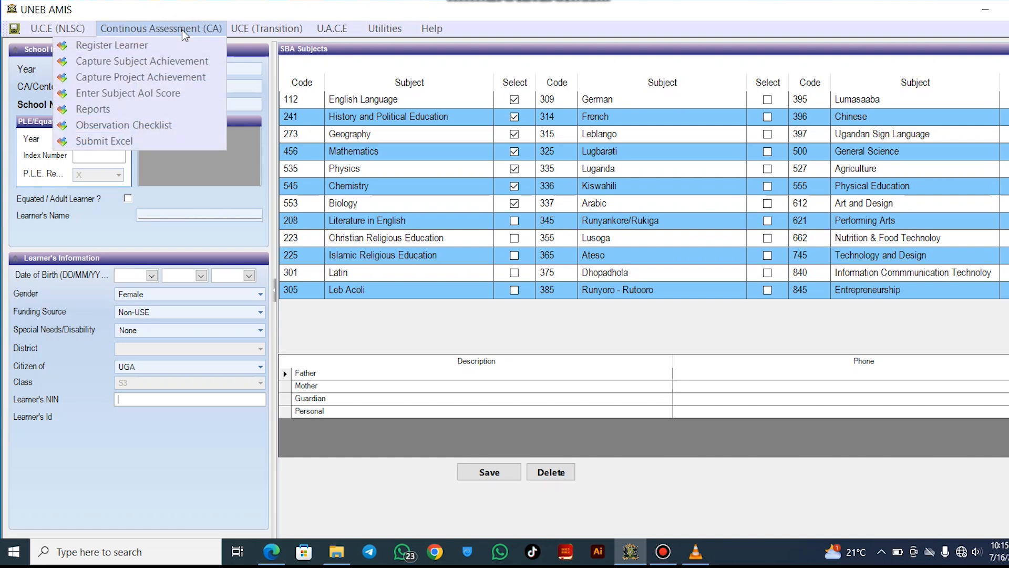
In Submit Excel, enter centre number U4184 and choose class S3, term 2
left_click(127, 142)
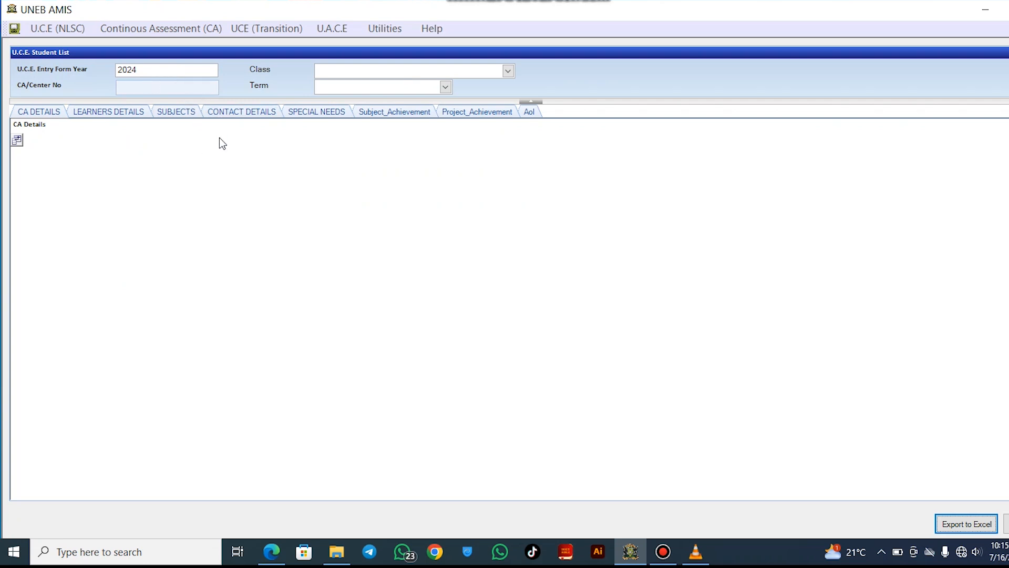
left_click(161, 73)
left_click(161, 88)
type("U")
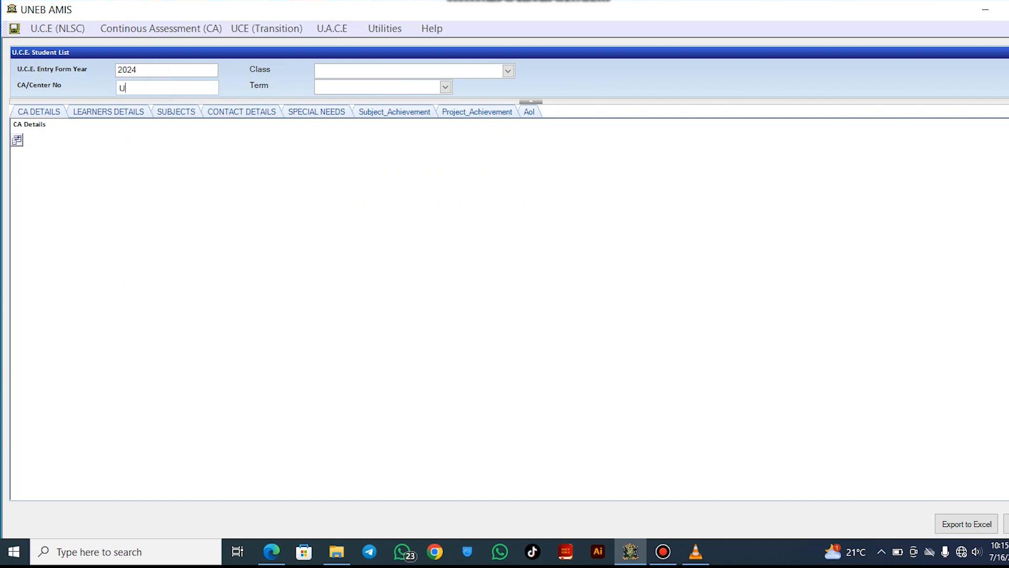
type("4184")
left_click(321, 71)
left_click(320, 87)
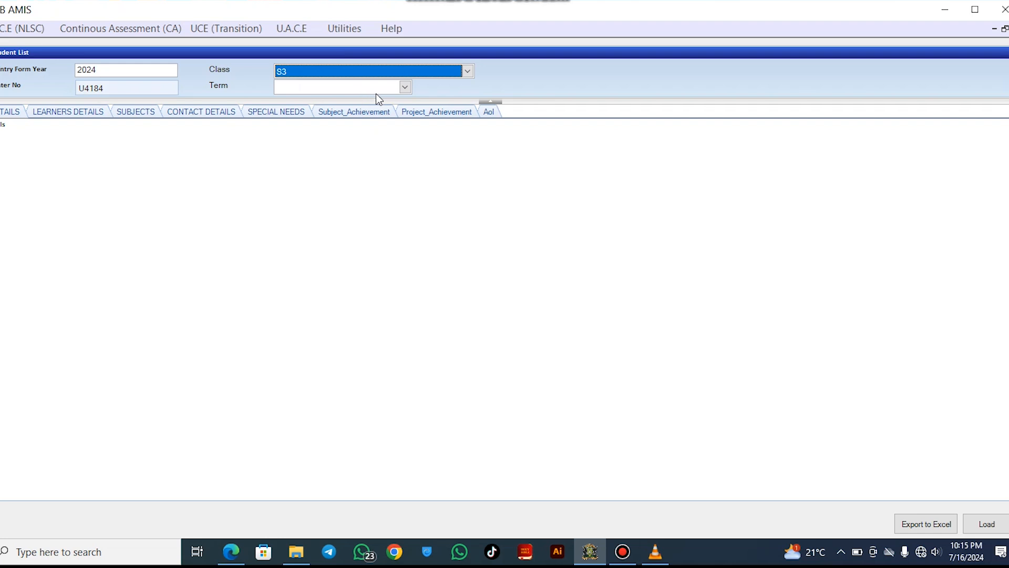
left_click(404, 87)
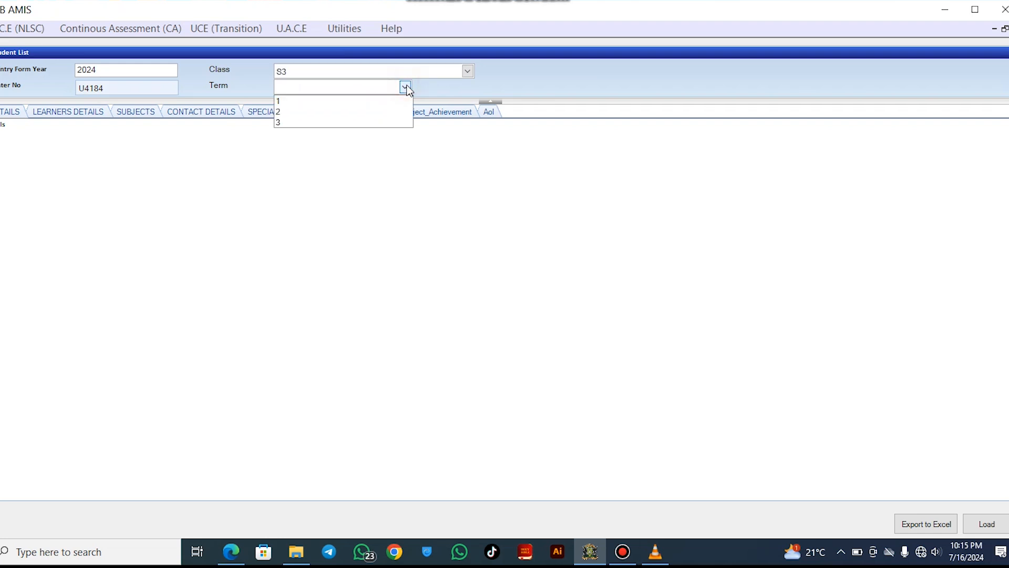
left_click(372, 112)
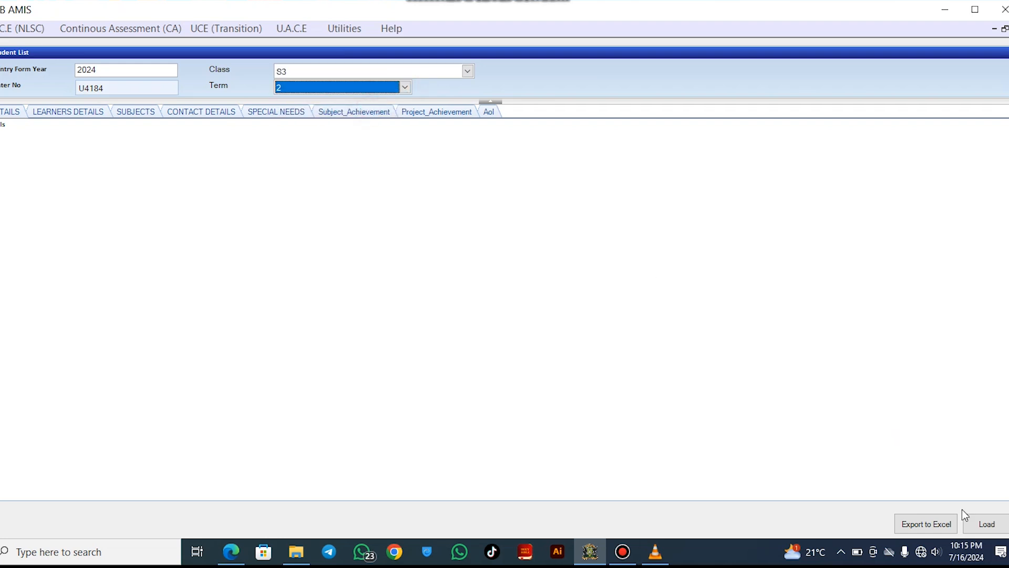
Load the S3 term 2 records and review the learners' details and subject codes
left_click(990, 527)
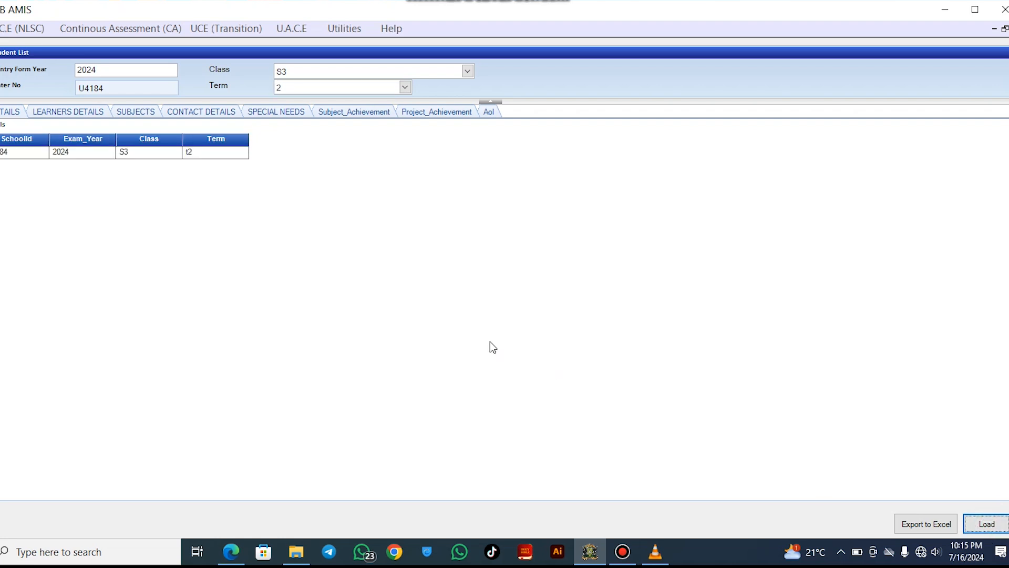
left_click(67, 112)
left_click(136, 112)
left_click(67, 112)
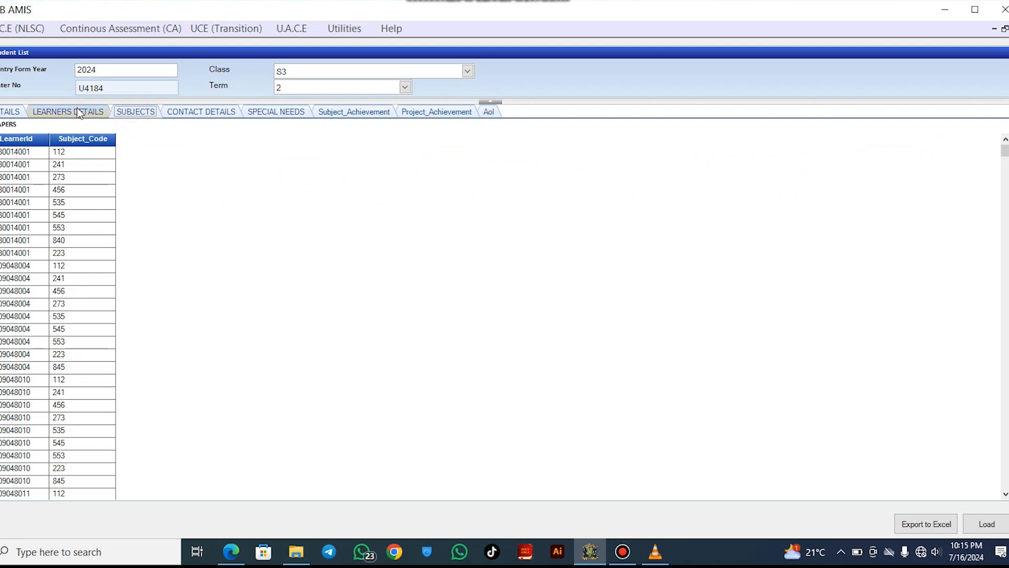
Export the S3 term 2 student list to the Desktop as Excel file 'S.3 leran term 2'
left_click(927, 526)
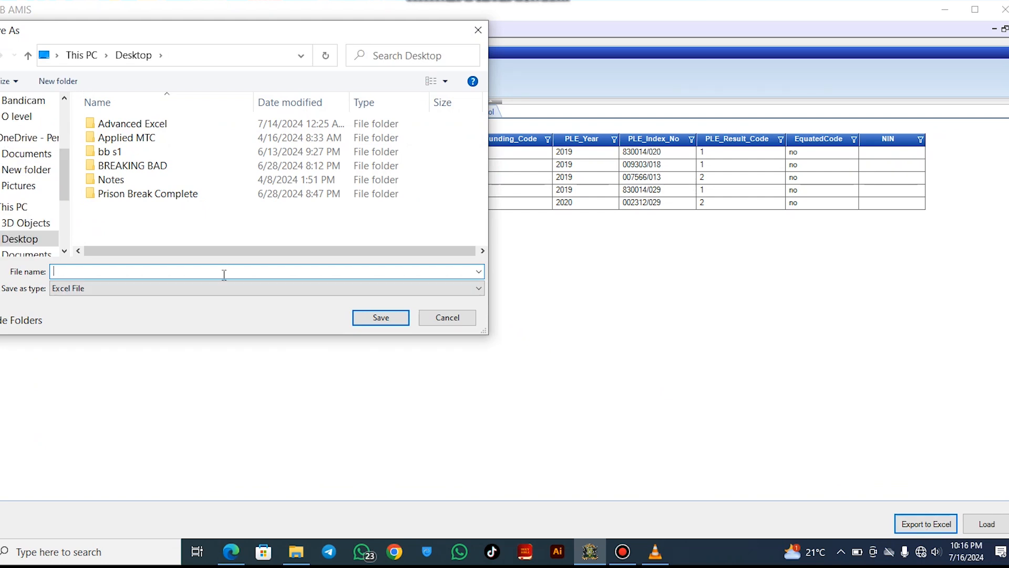
type("u")
key("BackSpace")
type("S.3 leran term 2")
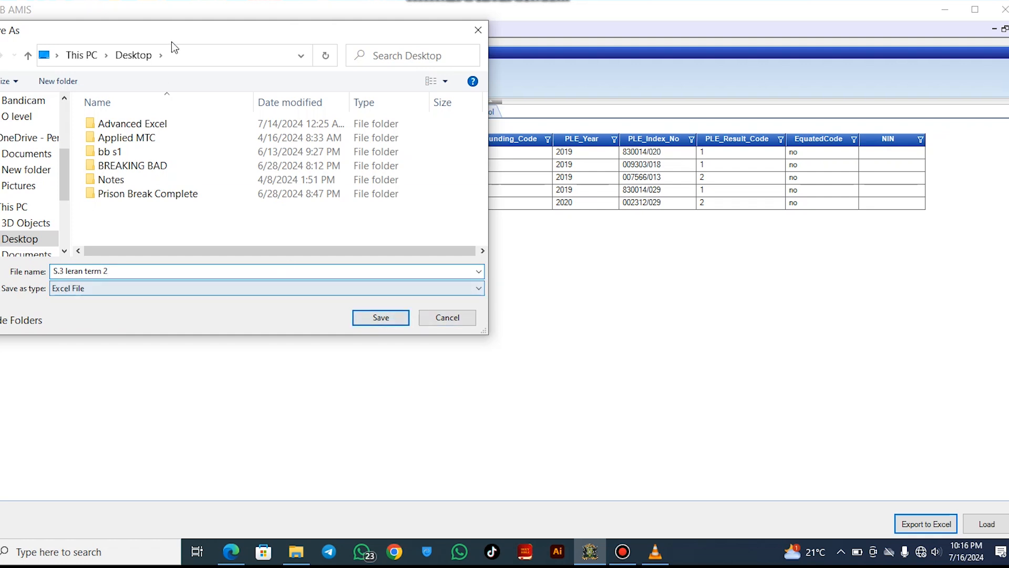
left_click(389, 321)
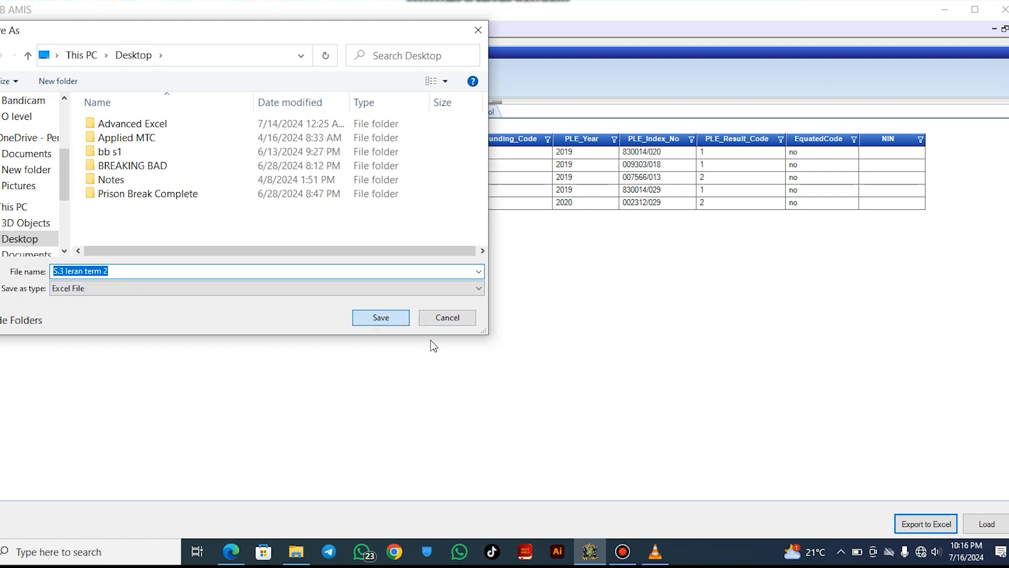
left_click(388, 318)
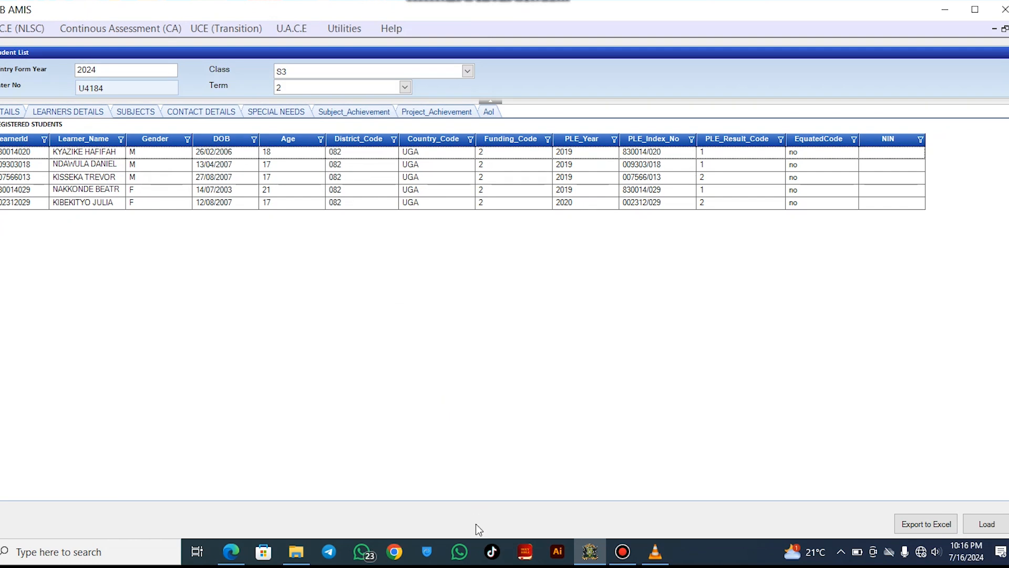
left_click(596, 559)
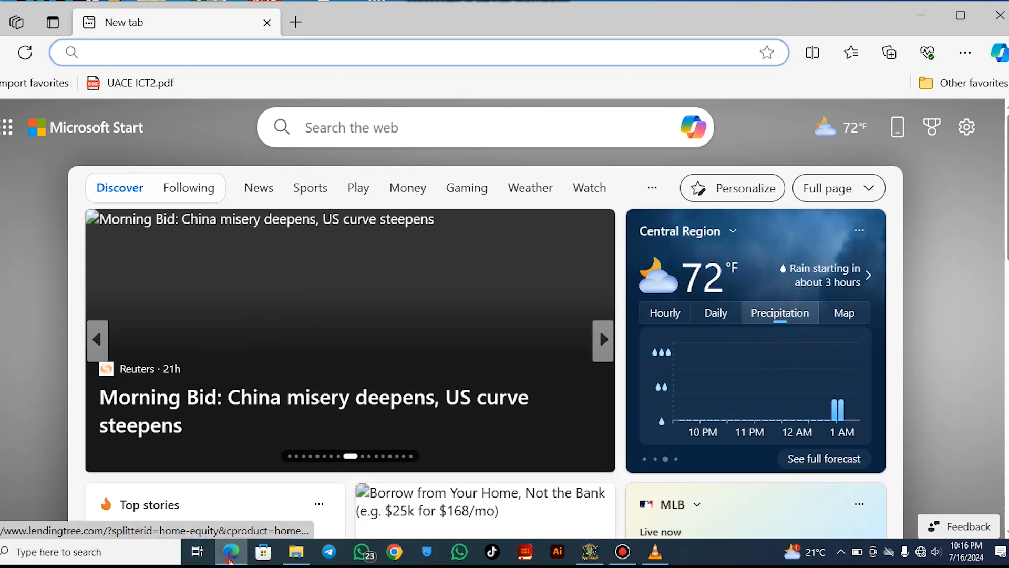
Open the 'S.3 leran term 2' workbook and check its Learners Information and Subjects sheets
left_click(230, 557)
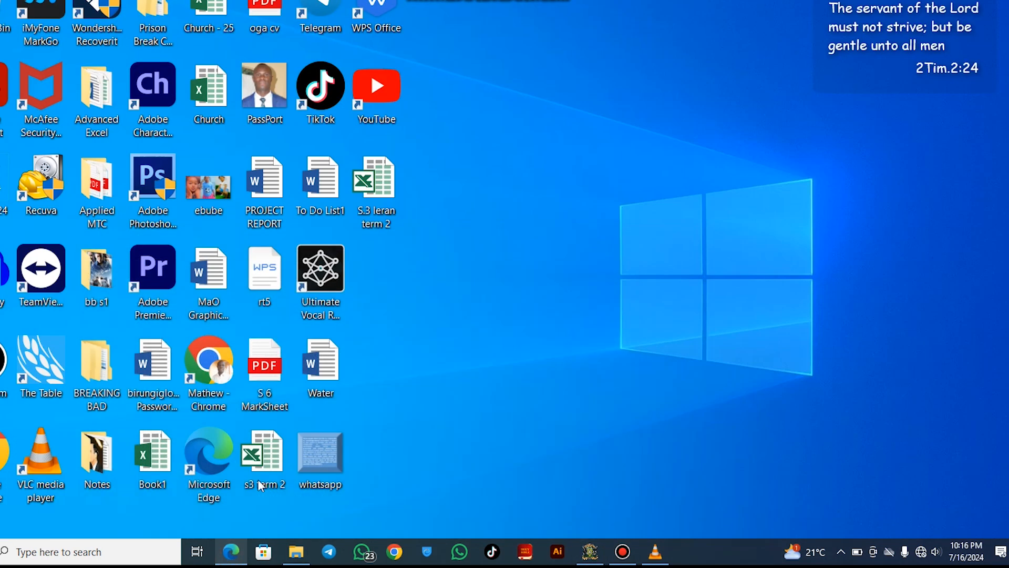
double_click(380, 187)
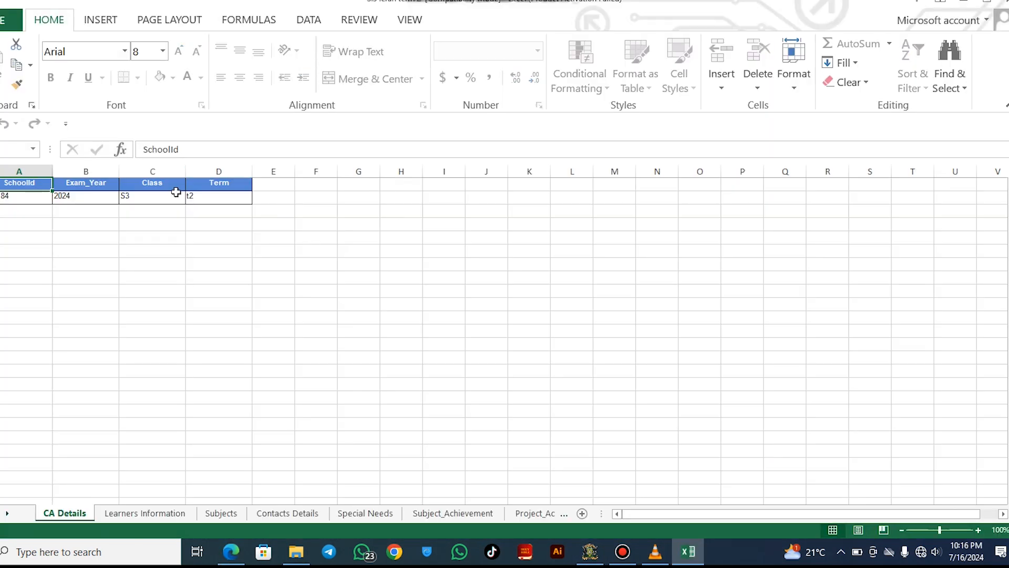
left_click(145, 513)
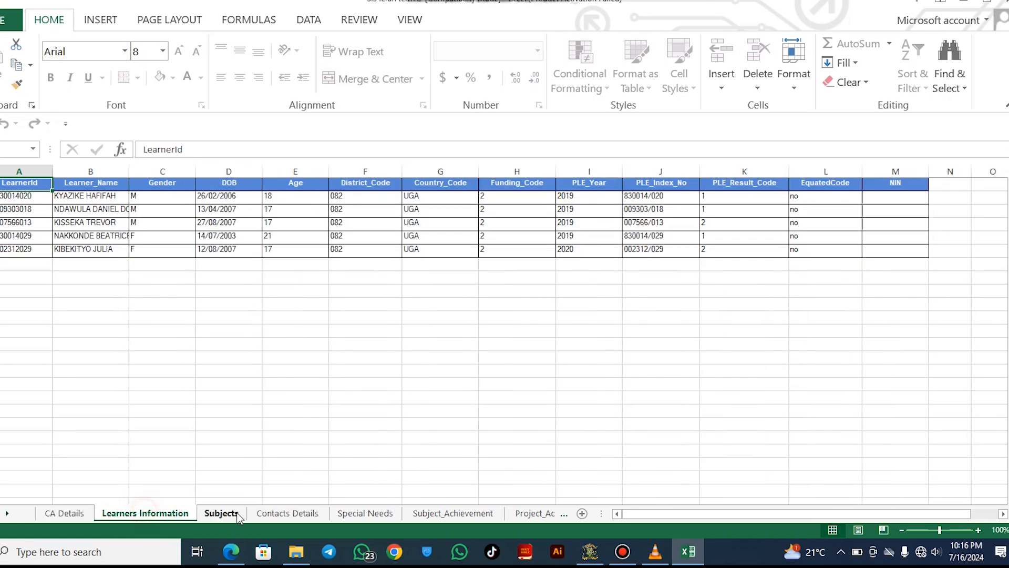
left_click(222, 513)
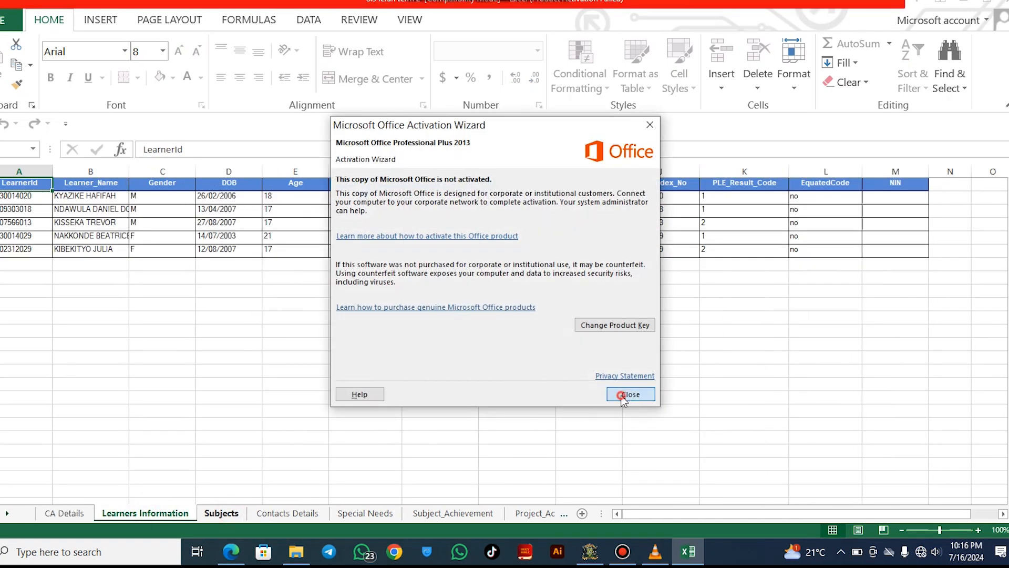
left_click(624, 396)
left_click(591, 552)
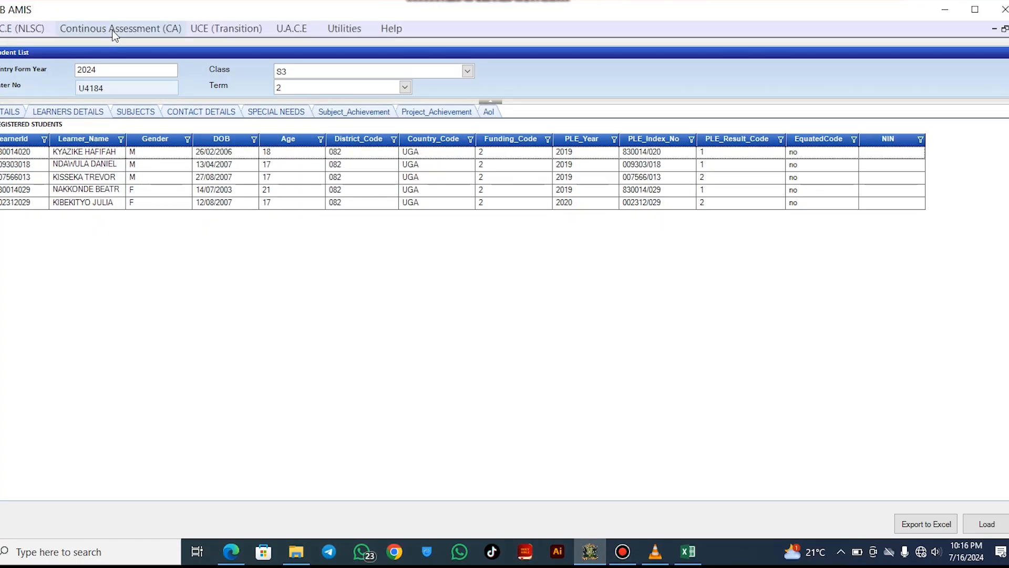
Open the Import CA Data screen from the Utilities menu
left_click(113, 31)
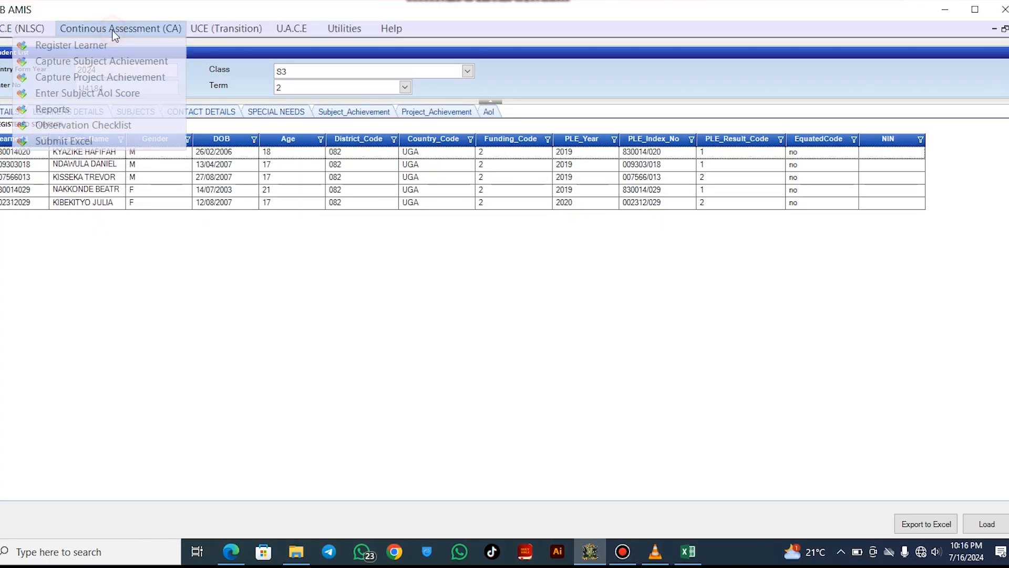
left_click(253, 332)
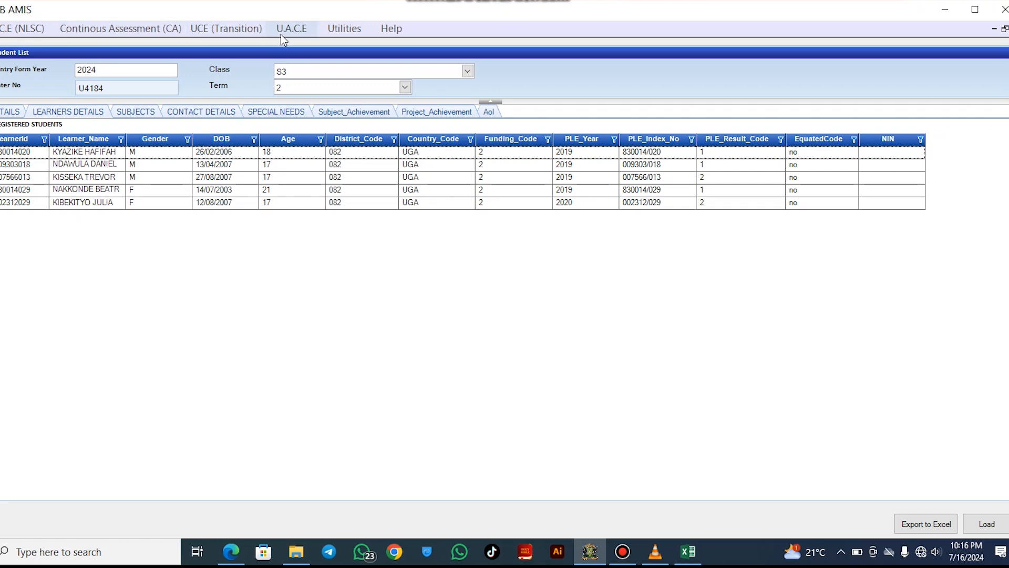
left_click(348, 31)
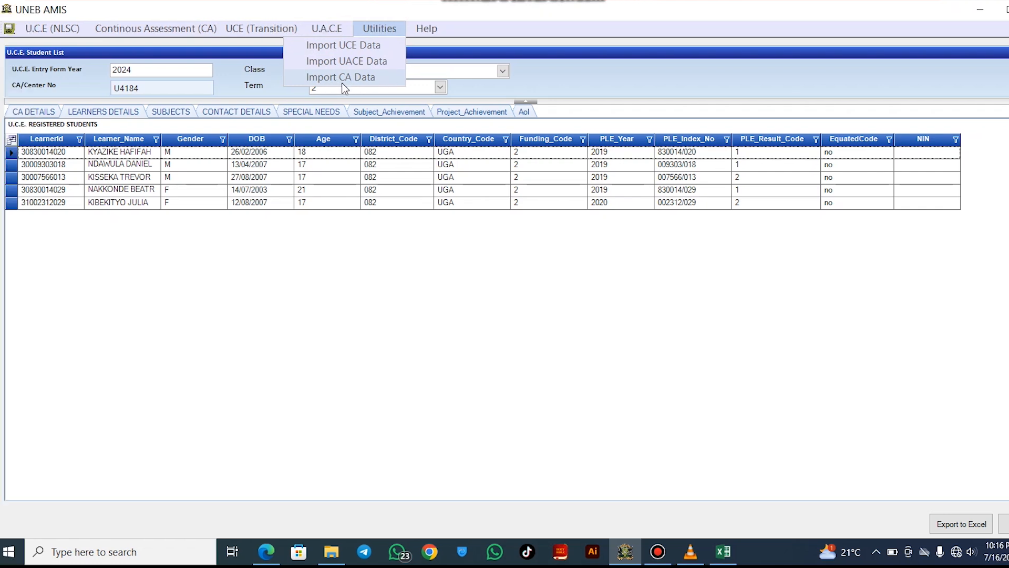
left_click(375, 82)
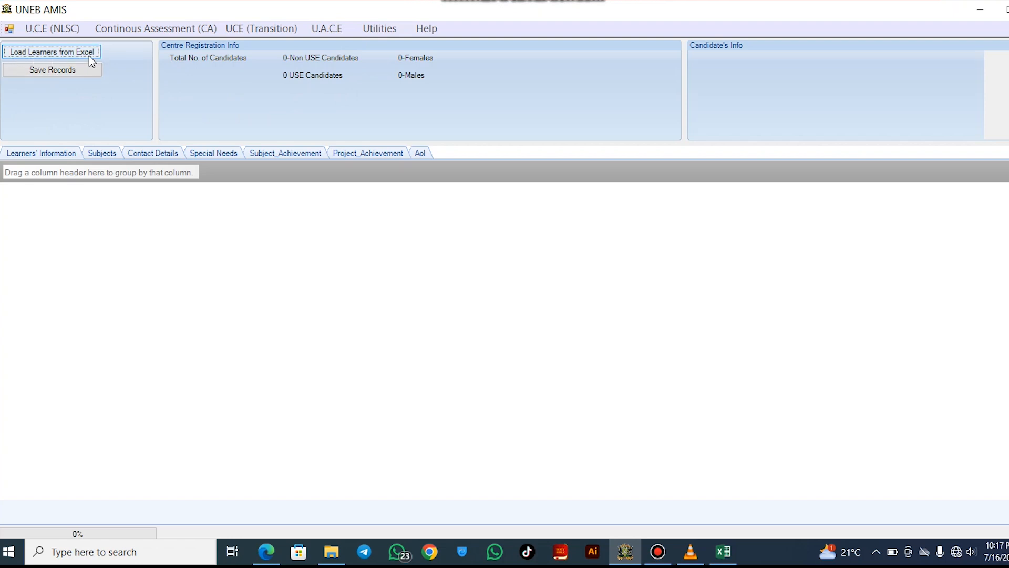
Import the five learners from the s3 term 2 workbook and save their records
left_click(71, 51)
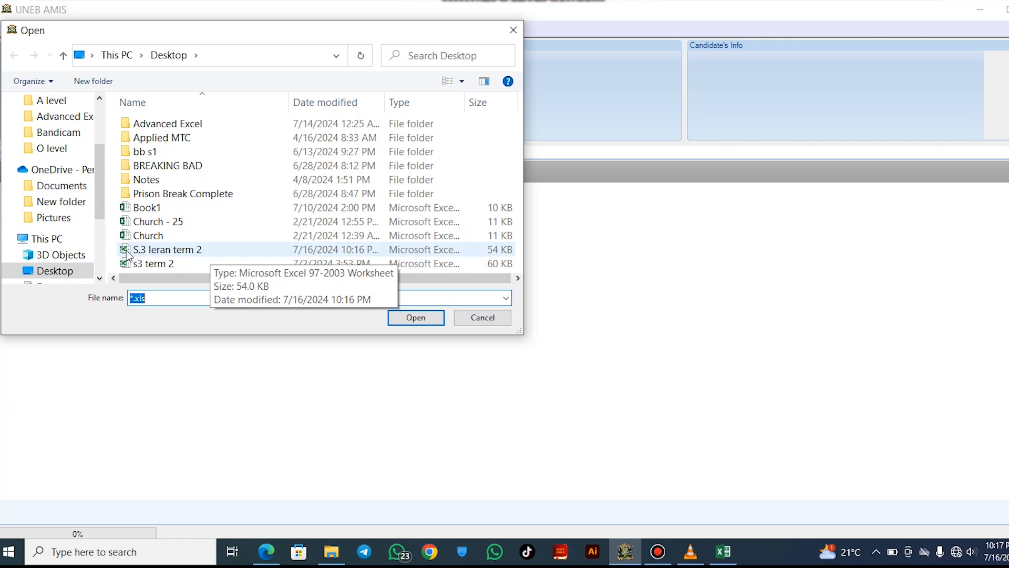
left_click(162, 263)
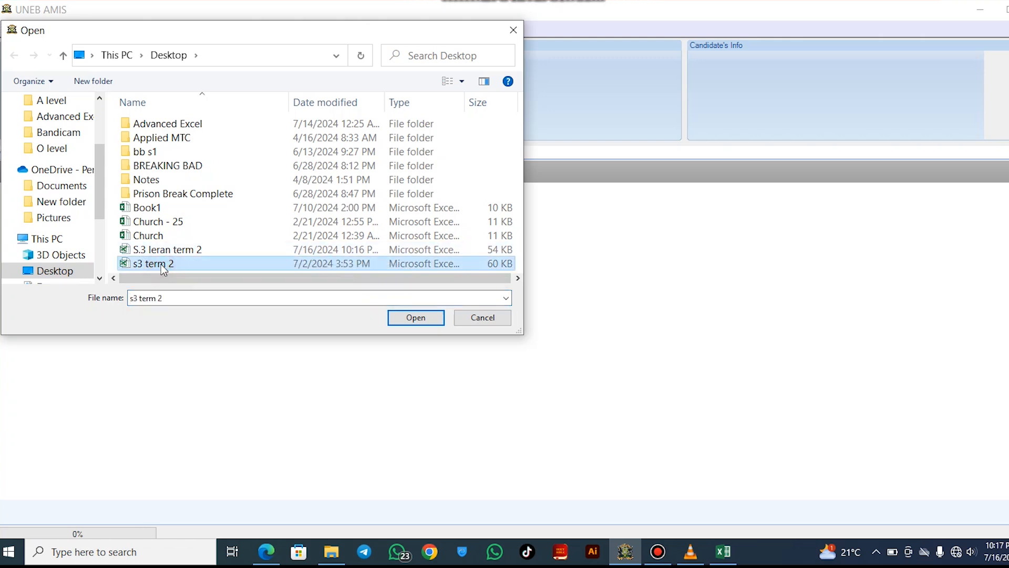
left_click(415, 317)
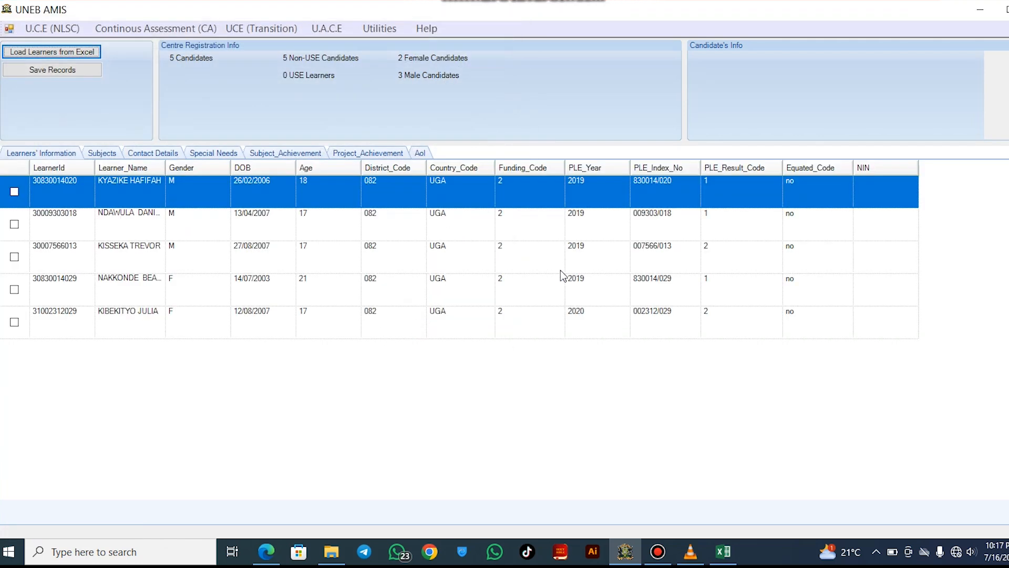
left_click(48, 74)
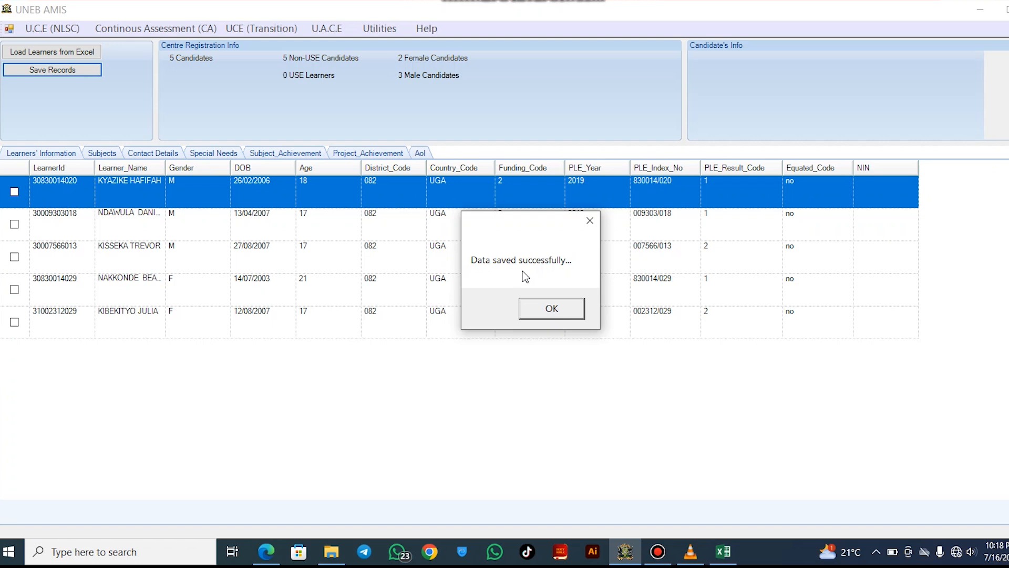
left_click(555, 310)
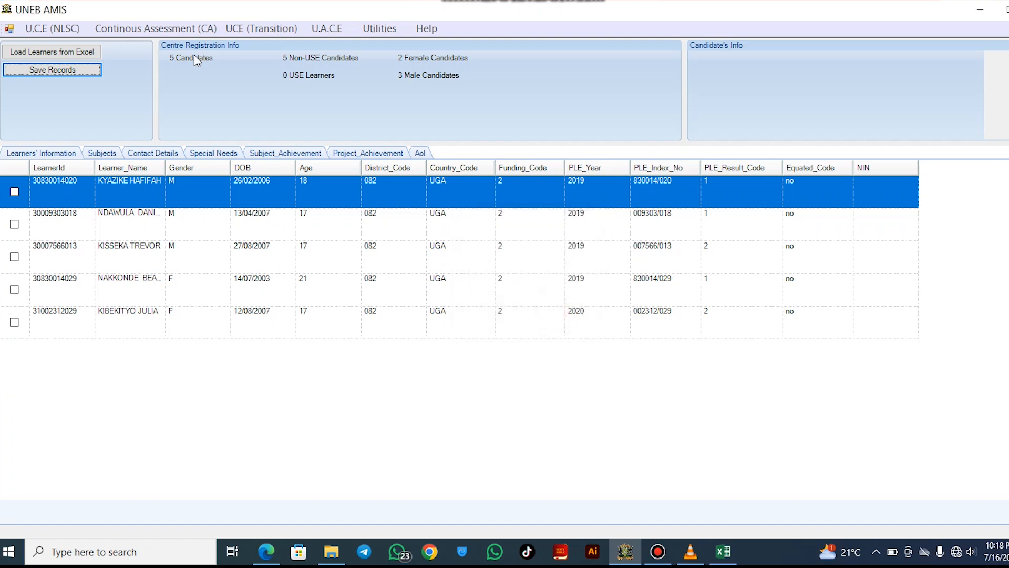
Open the Observation Checklist with type Projects to bring up PROJECT.pdf
left_click(176, 30)
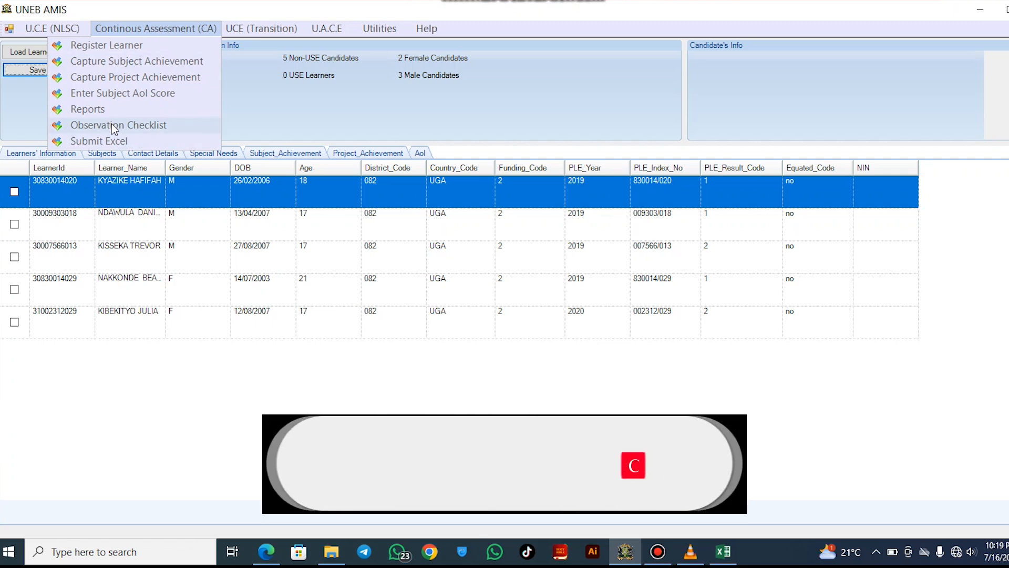
left_click(111, 125)
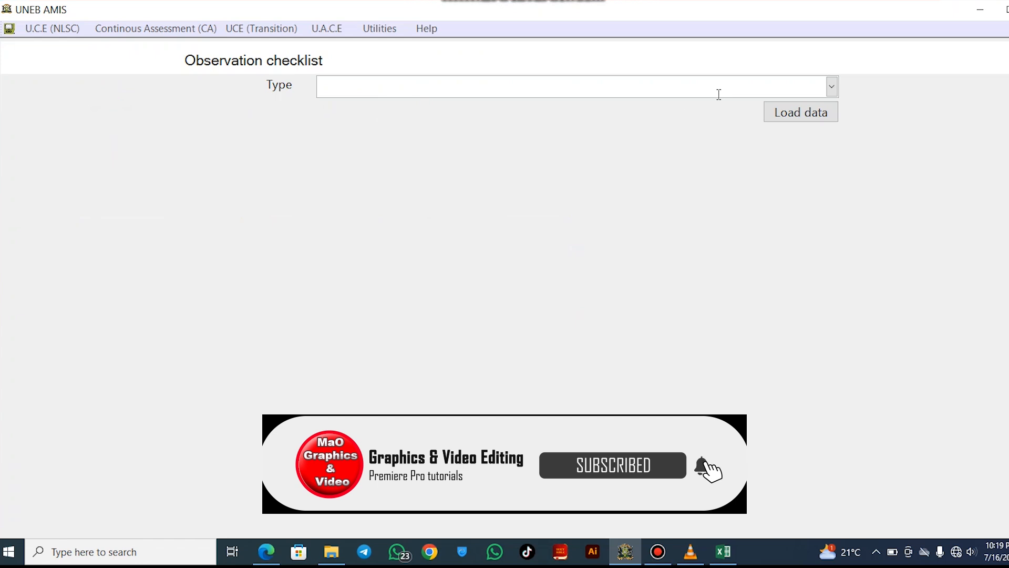
left_click(832, 87)
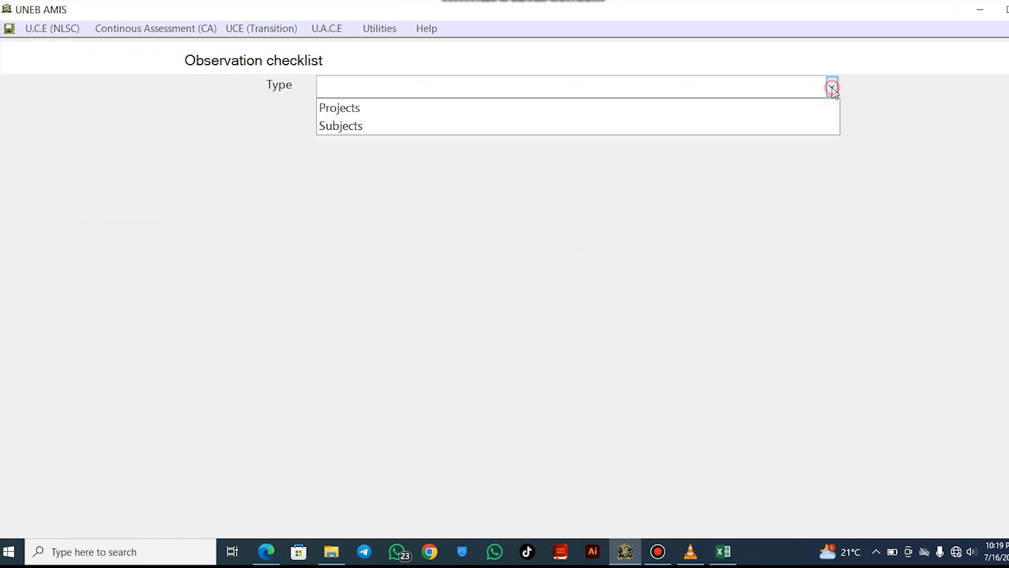
left_click(531, 108)
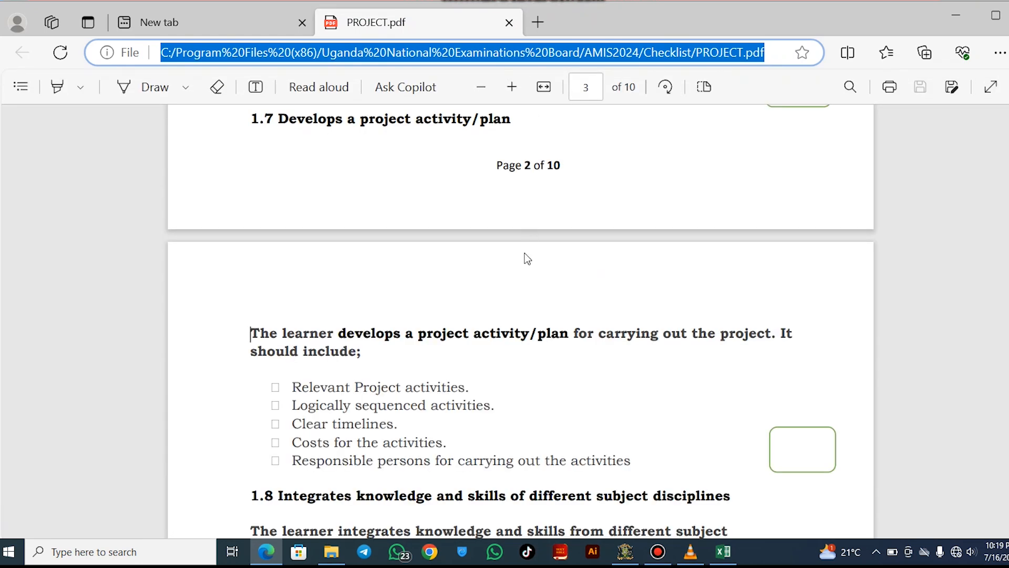
Scroll through the PROJECT.pdf criteria, then return to the UNEB AMIS checklist
scroll(527, 259, "up", 6)
scroll(527, 259, "up", 10)
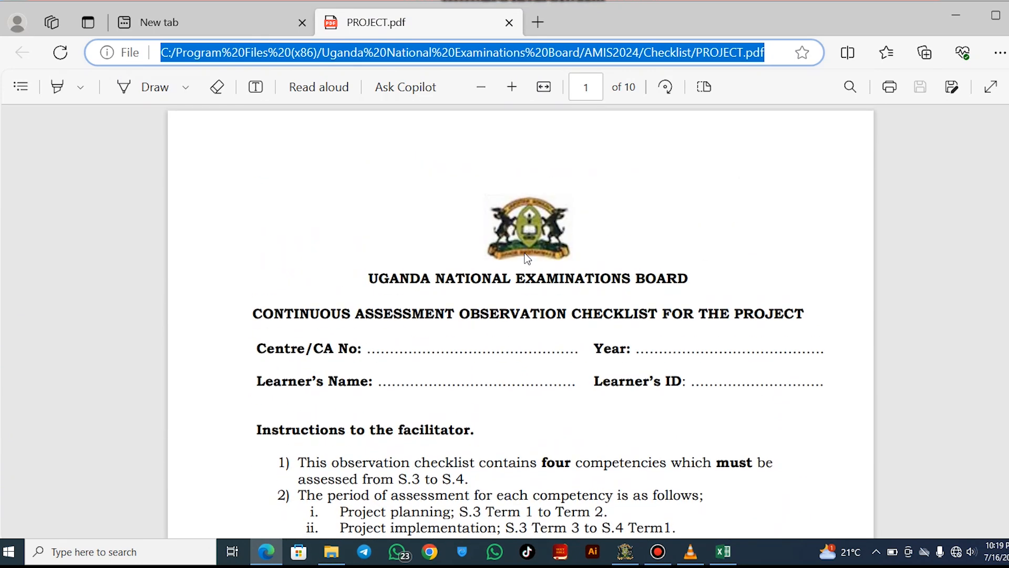
scroll(526, 257, "down", 10)
scroll(527, 258, "up", 5)
scroll(527, 258, "down", 12)
scroll(527, 258, "down", 5)
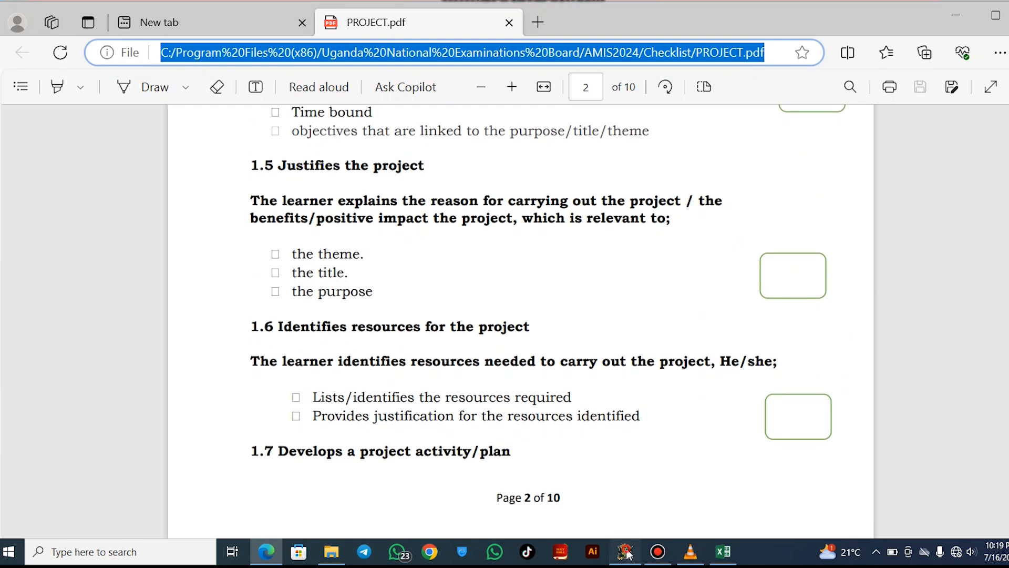
left_click(626, 552)
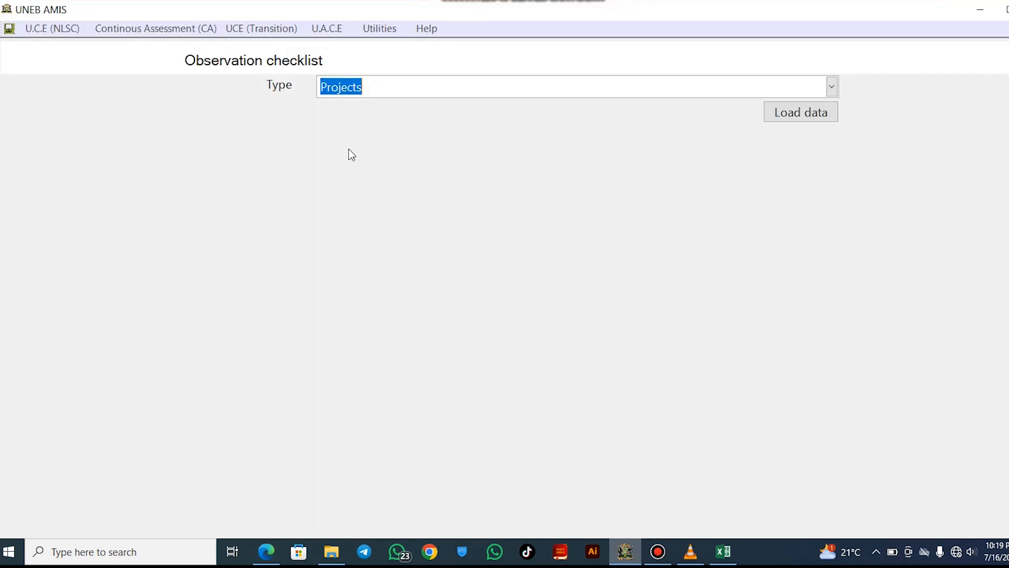
Set the observation checklist to Subjects, class S3, term 2, subject Information Communication Technology
left_click(832, 86)
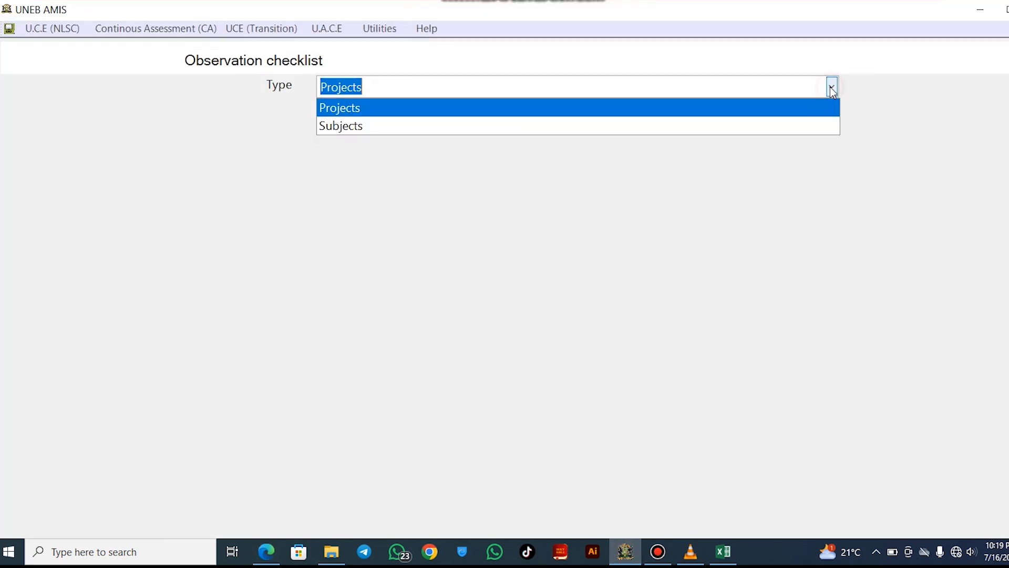
left_click(603, 128)
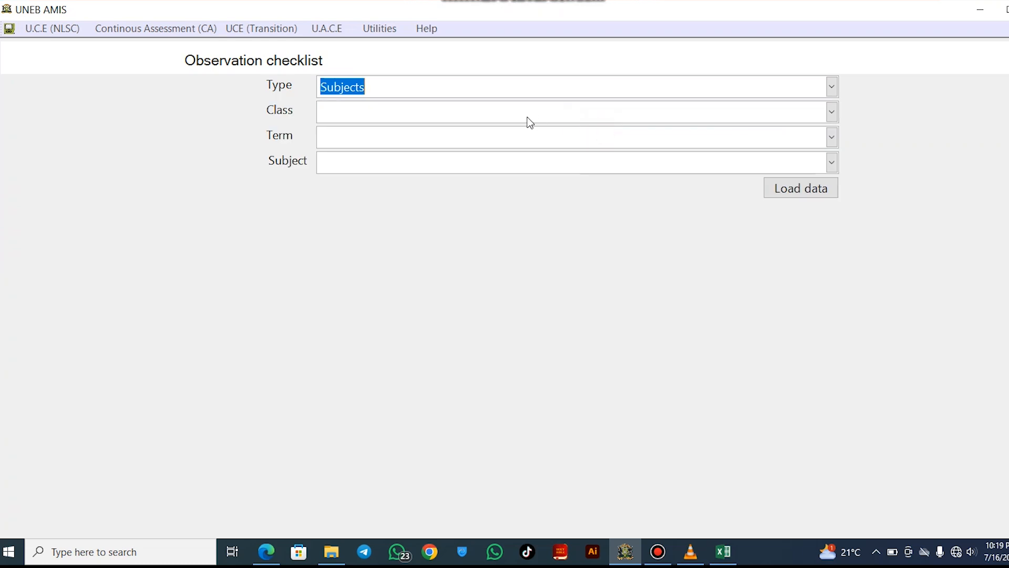
left_click(457, 89)
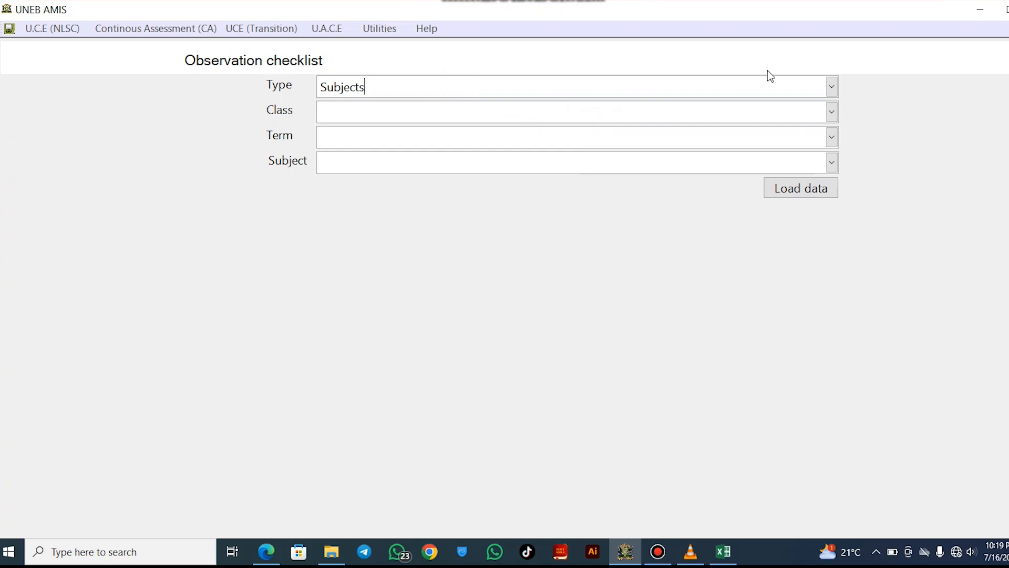
left_click(831, 112)
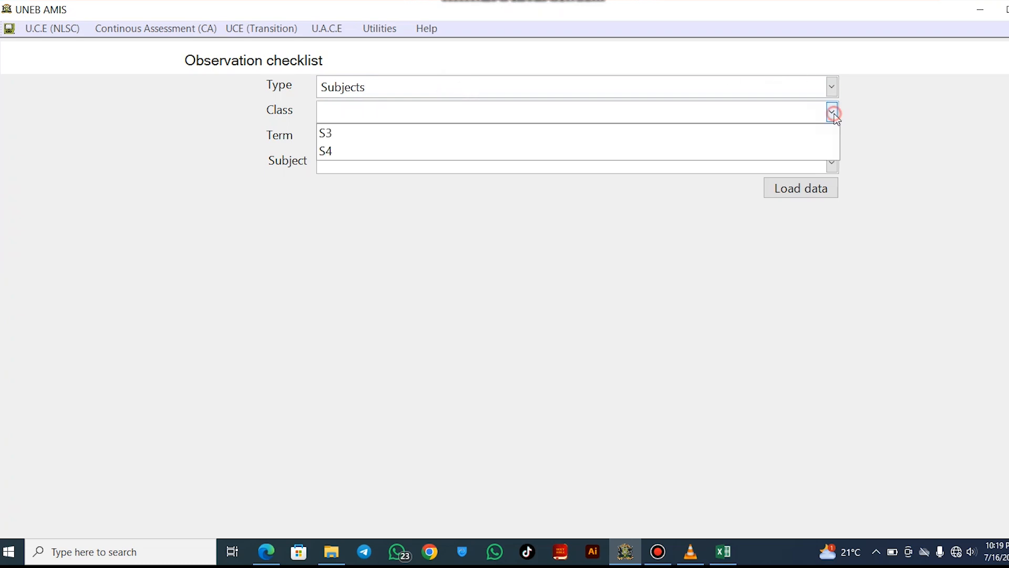
left_click(530, 135)
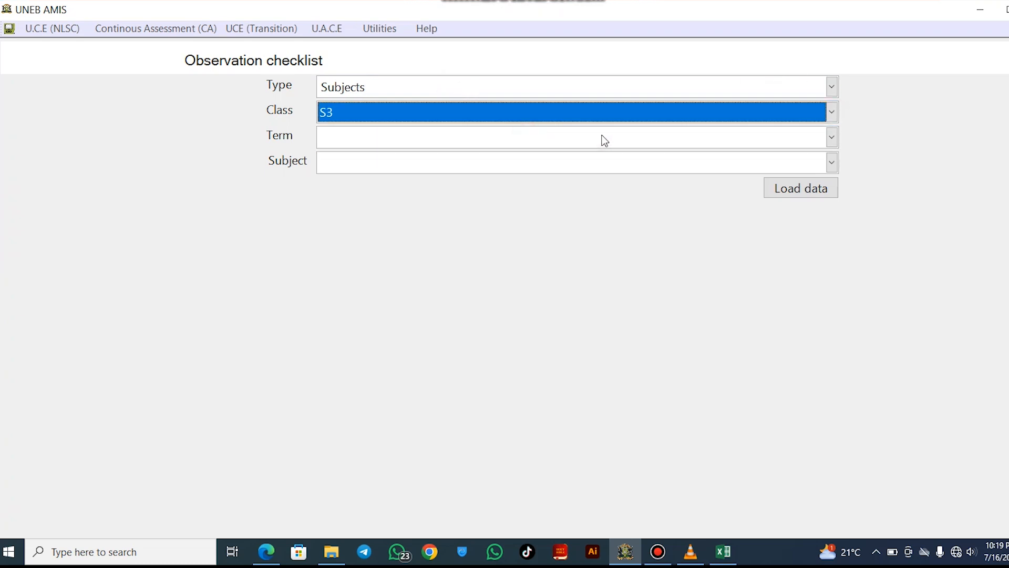
left_click(828, 139)
left_click(530, 179)
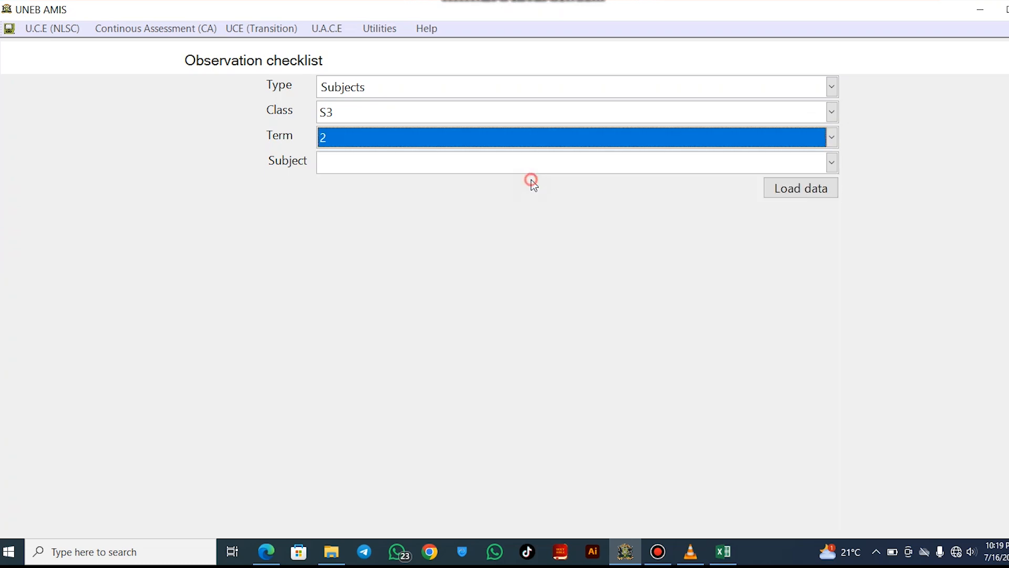
left_click(832, 163)
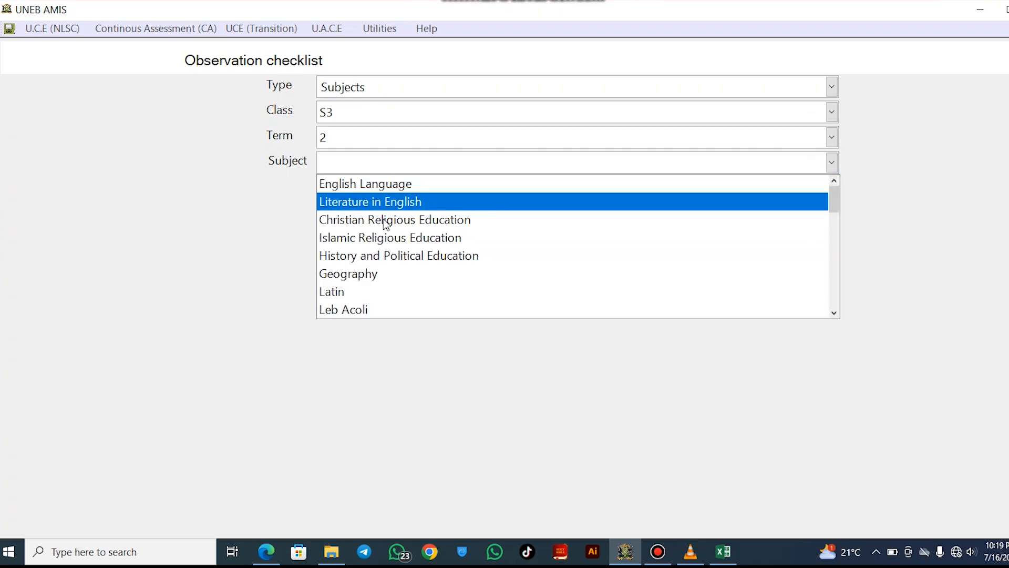
scroll(395, 262, "down", 4)
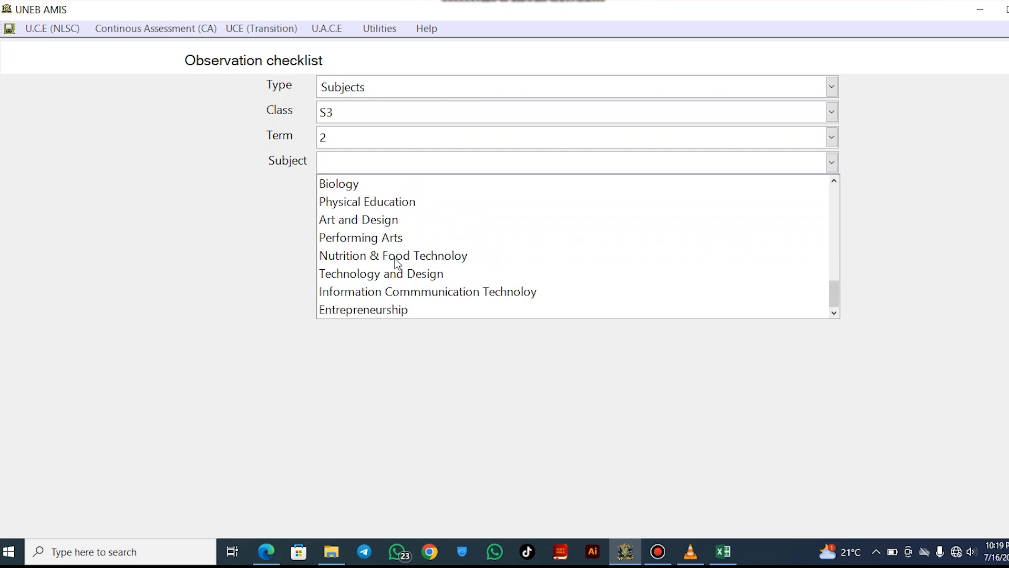
left_click(415, 292)
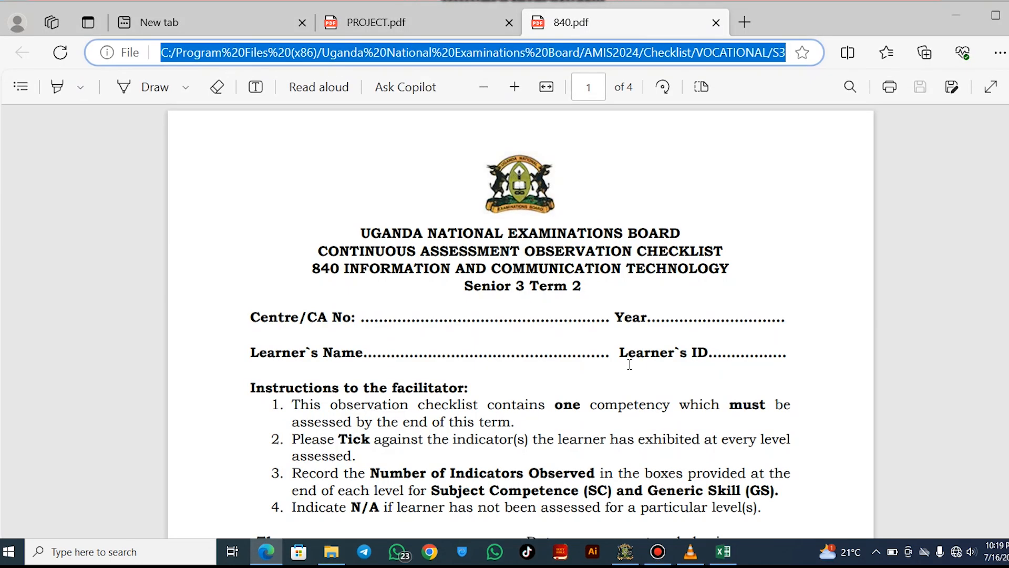
Read through the 4-page 840.pdf ICT Senior 3 Term 2 checklist, then switch back to AMIS
scroll(629, 364, "down", 1)
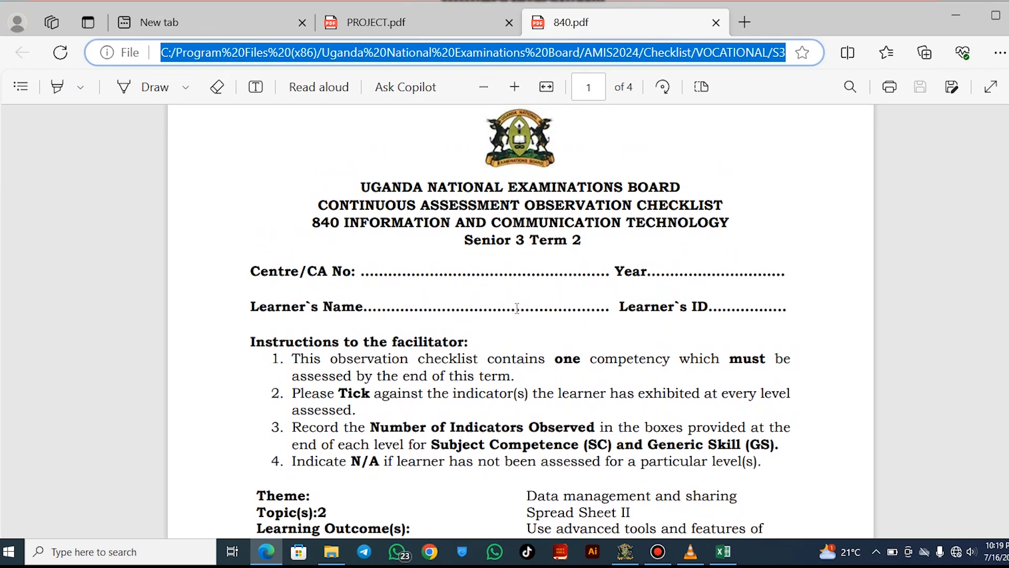
left_click_drag(359, 225, 547, 225)
left_click_drag(483, 241, 540, 242)
left_click(571, 242)
scroll(563, 278, "down", 1)
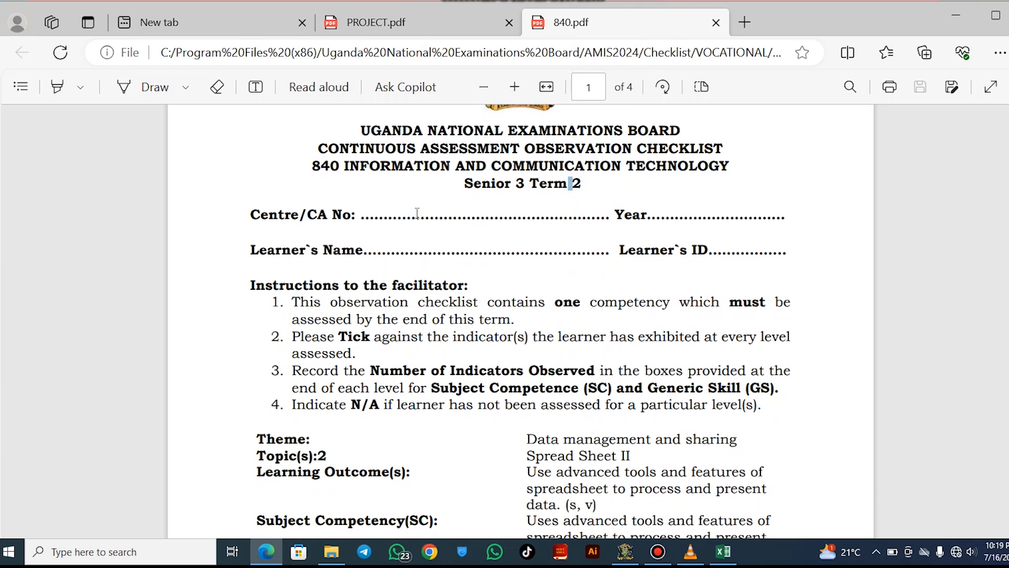
scroll(662, 306, "down", 8)
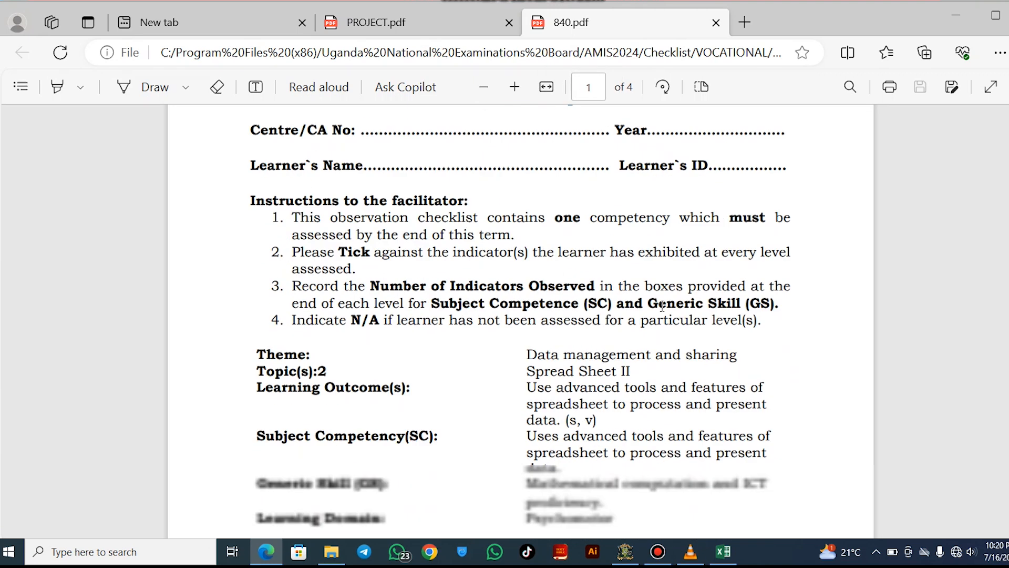
scroll(663, 306, "down", 14)
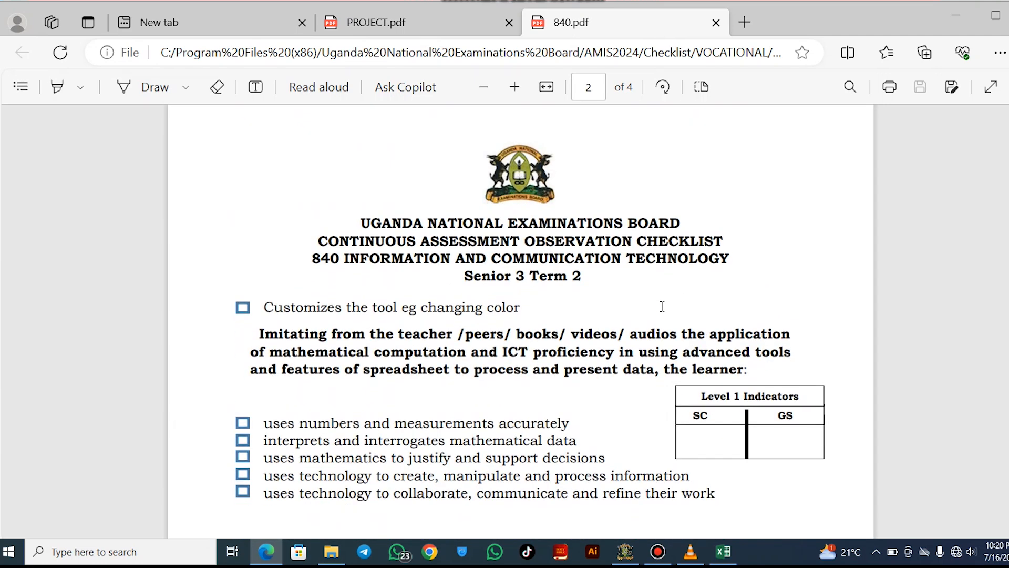
scroll(662, 306, "down", 15)
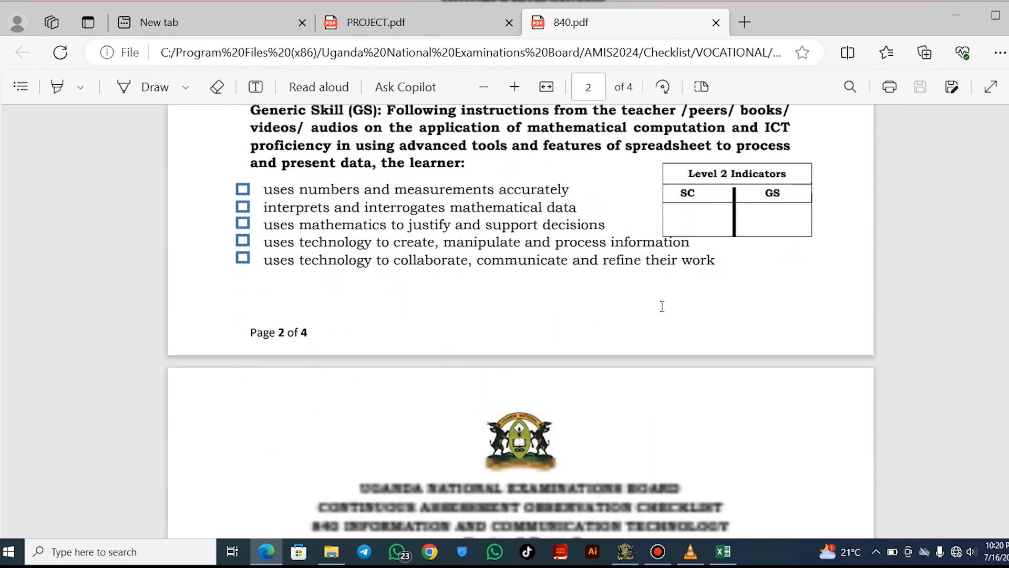
scroll(662, 306, "down", 5)
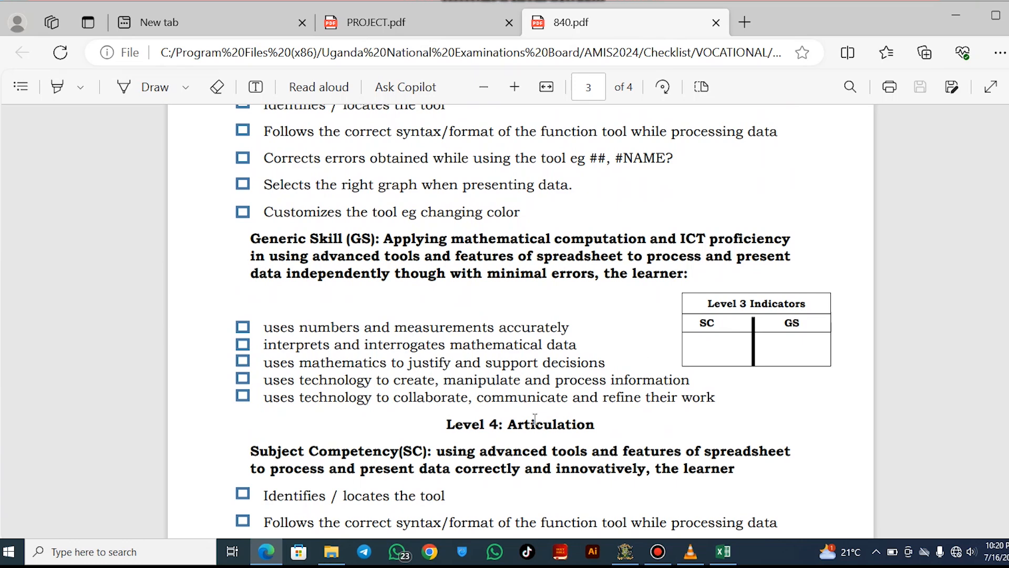
scroll(536, 440, "up", 9)
scroll(535, 440, "up", 20)
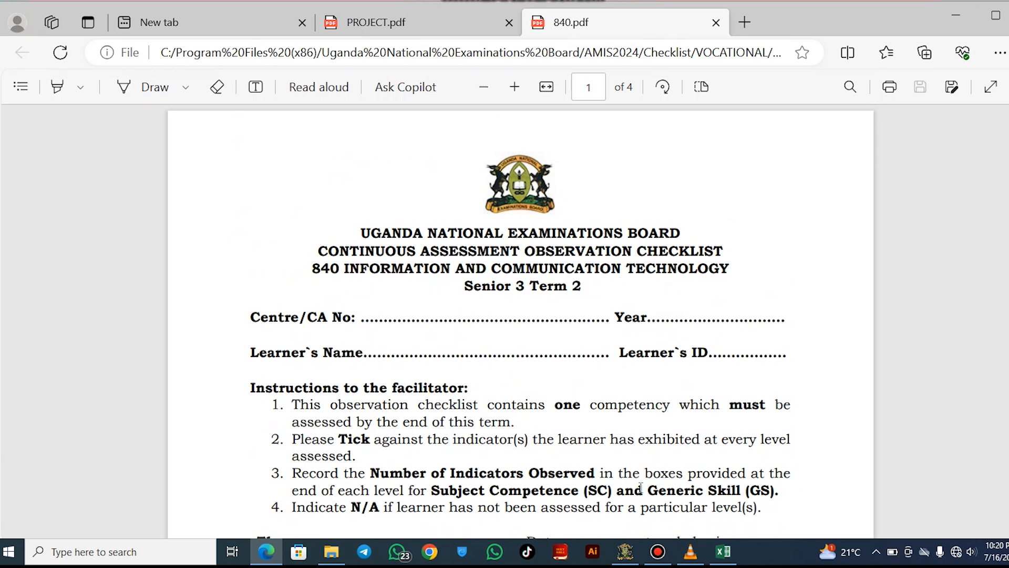
left_click(626, 552)
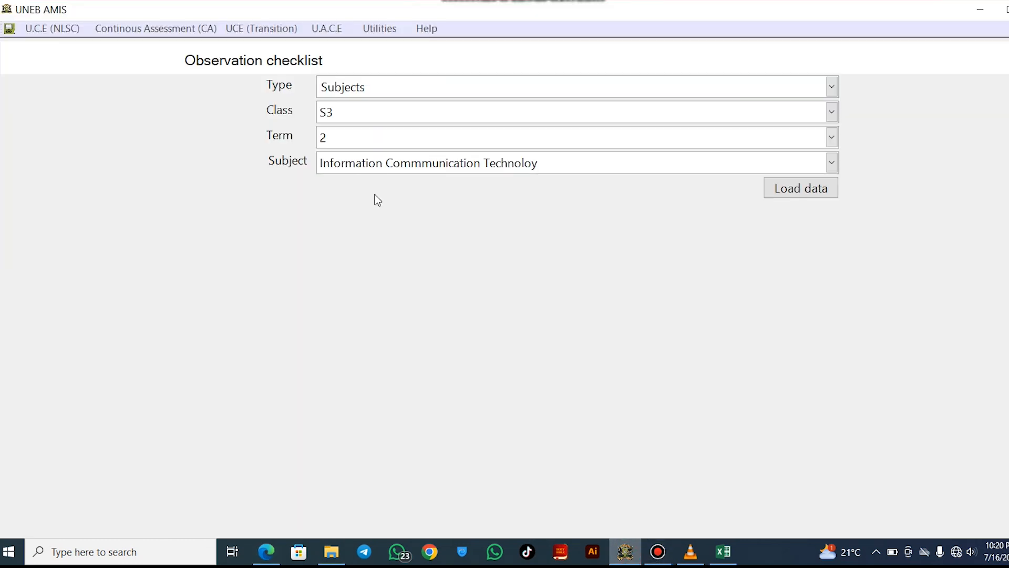
Open the Continuous Assessment menu to list Register Learner through Submit Excel
left_click(158, 28)
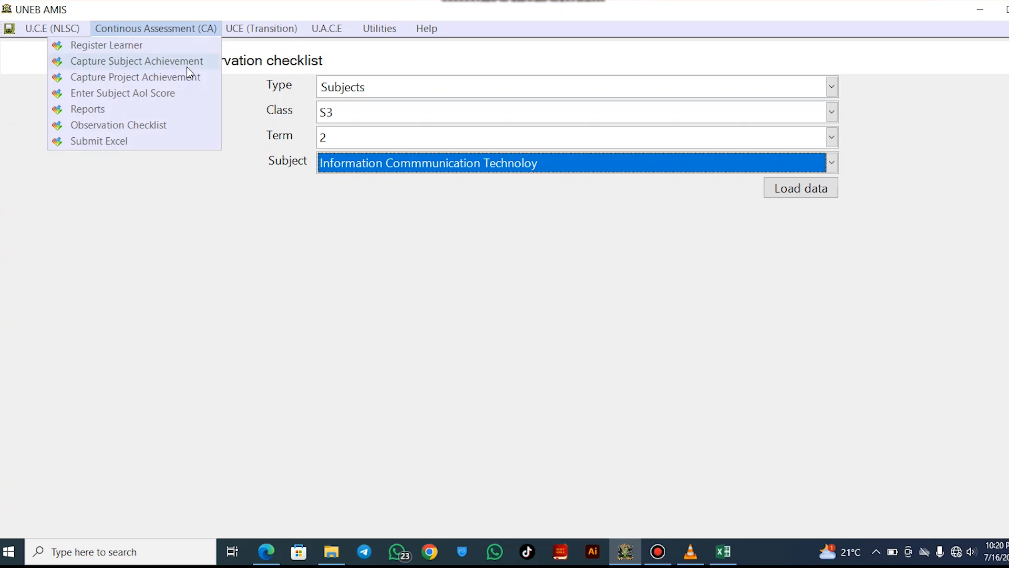
Open the subject achievement form and enter centre number U4184
left_click(138, 62)
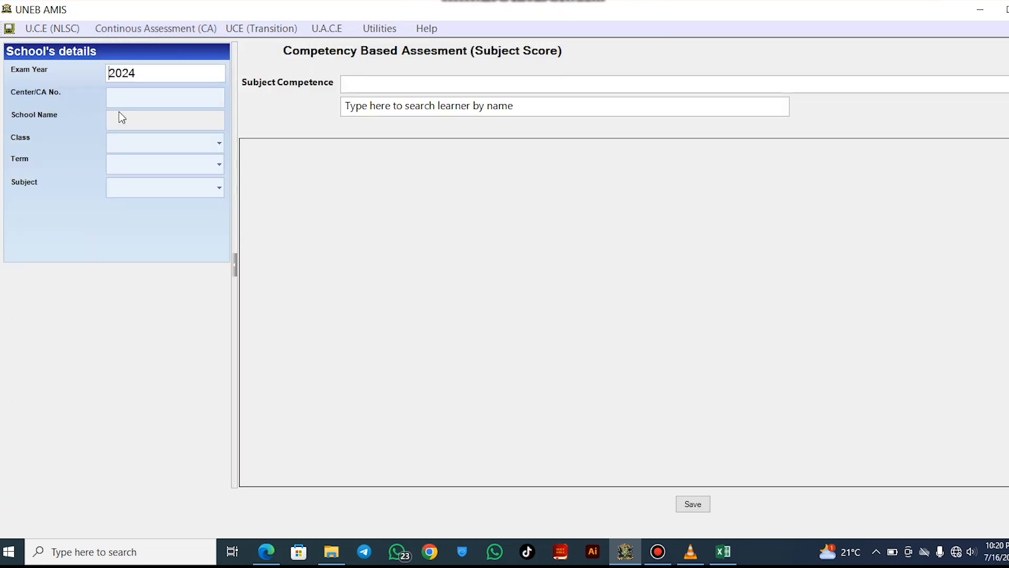
left_click(143, 102)
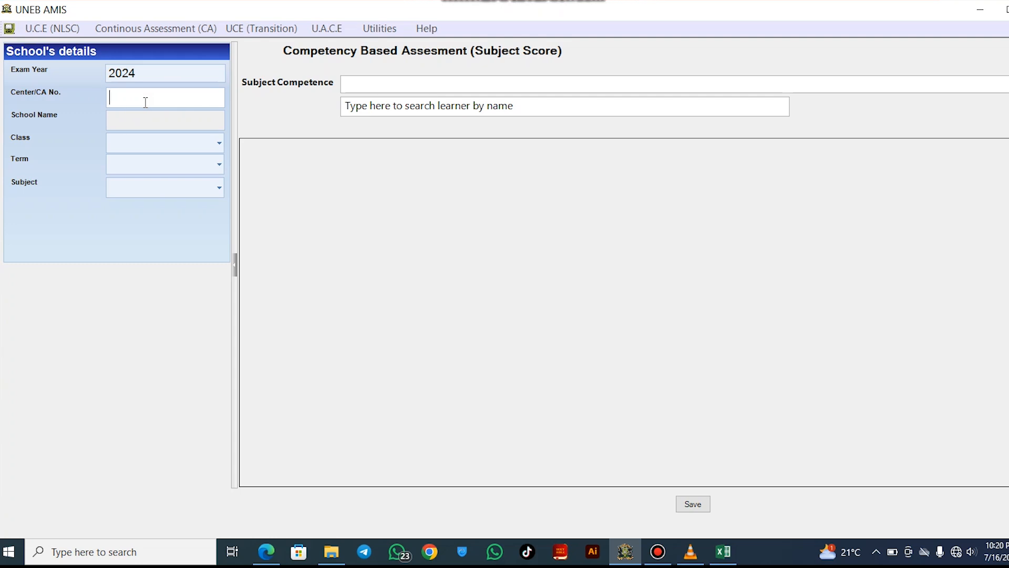
type("U4184")
left_click(120, 117)
Choose class S3, term 2 and subject Information Communication Technology
left_click(221, 146)
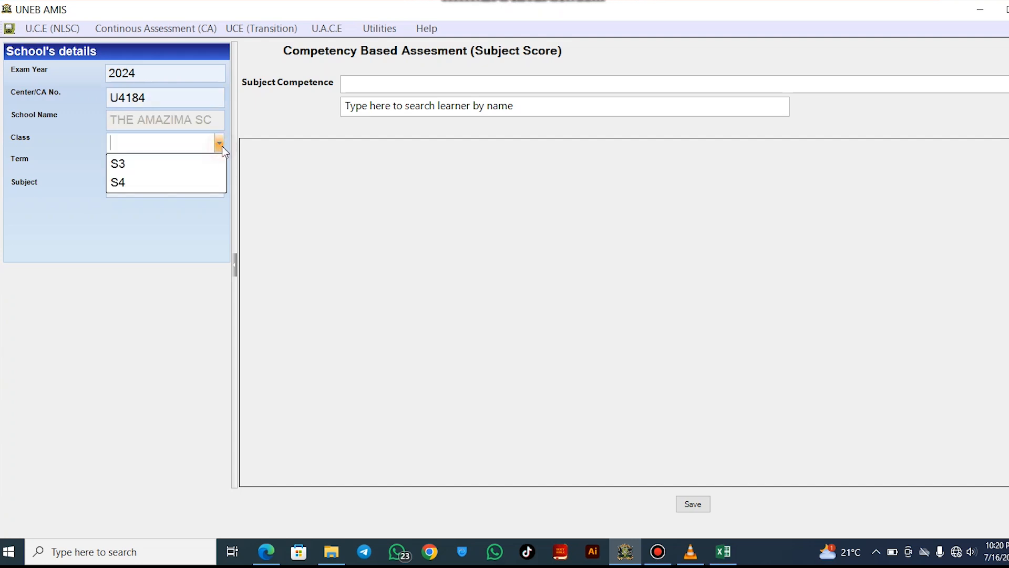
left_click(153, 163)
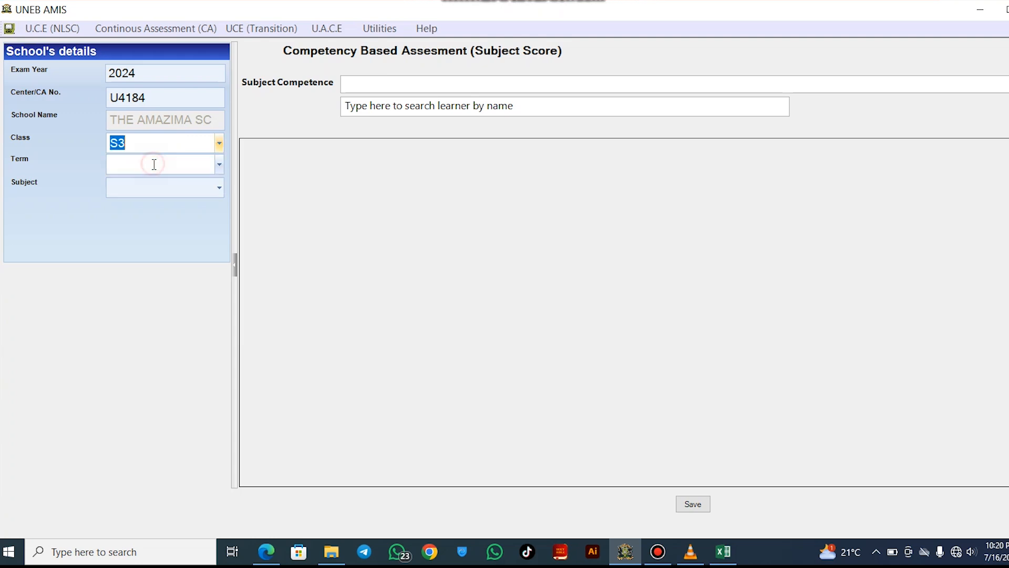
left_click(217, 165)
left_click(178, 202)
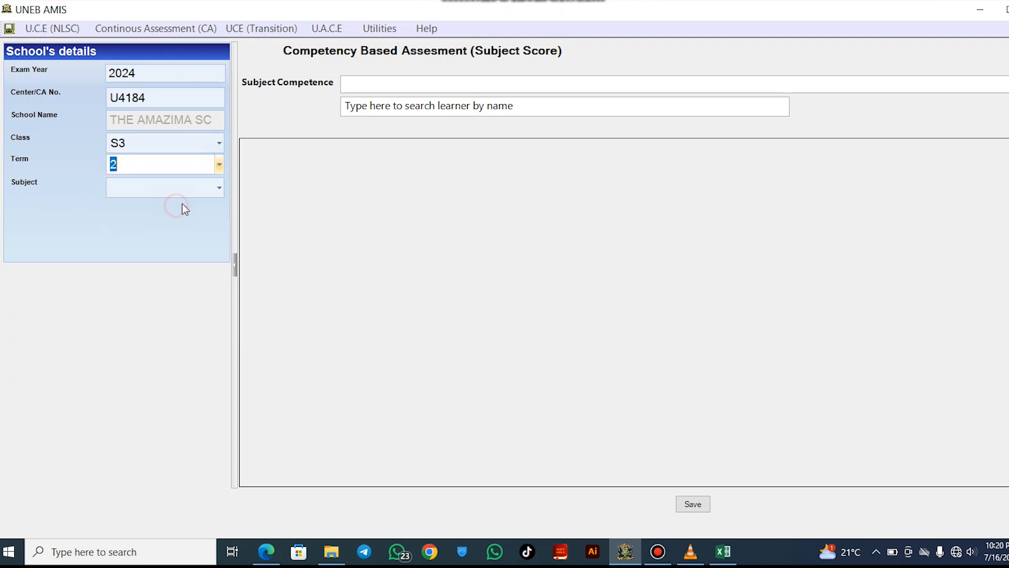
left_click(225, 191)
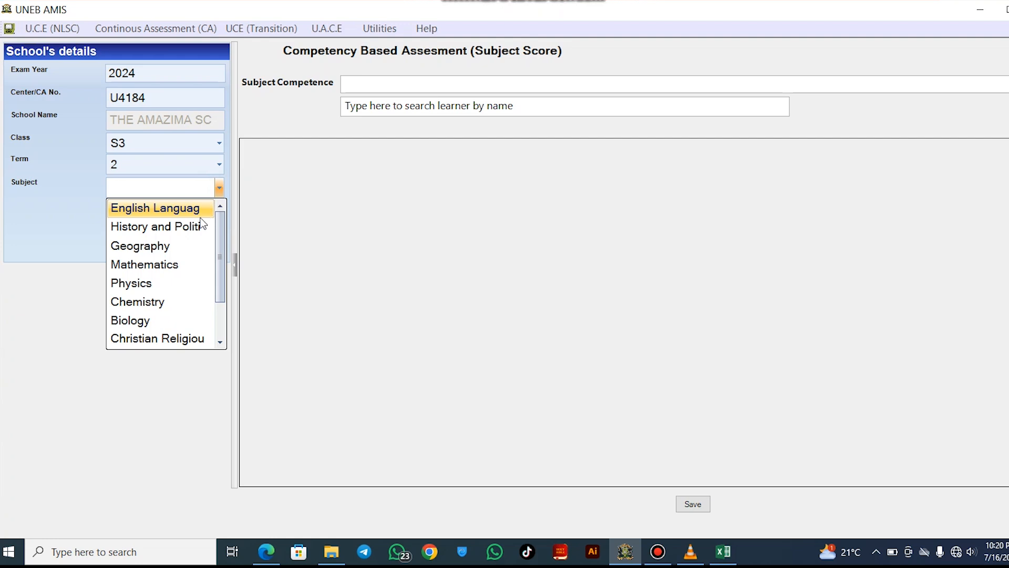
scroll(164, 325, "down", 1)
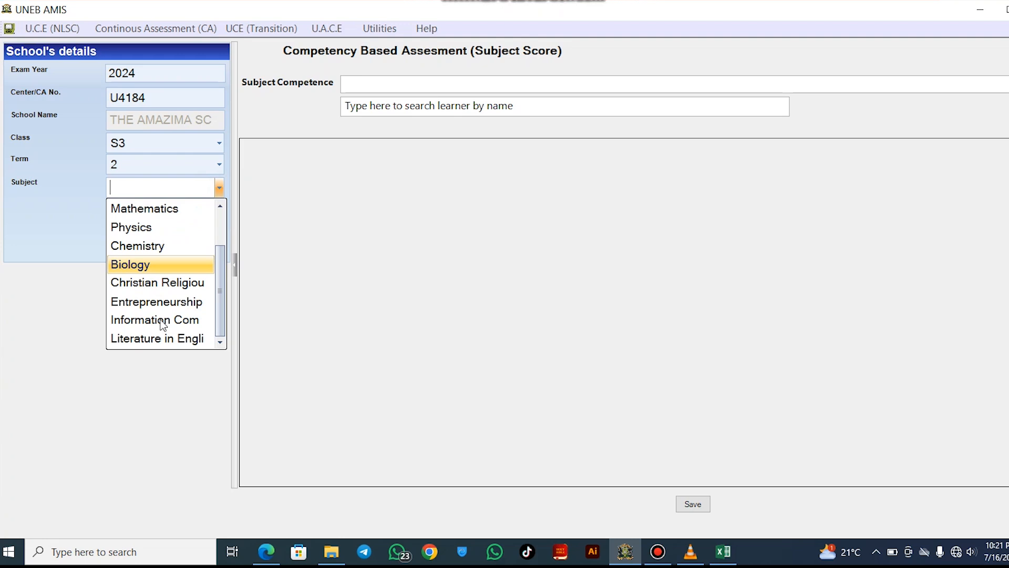
left_click(163, 321)
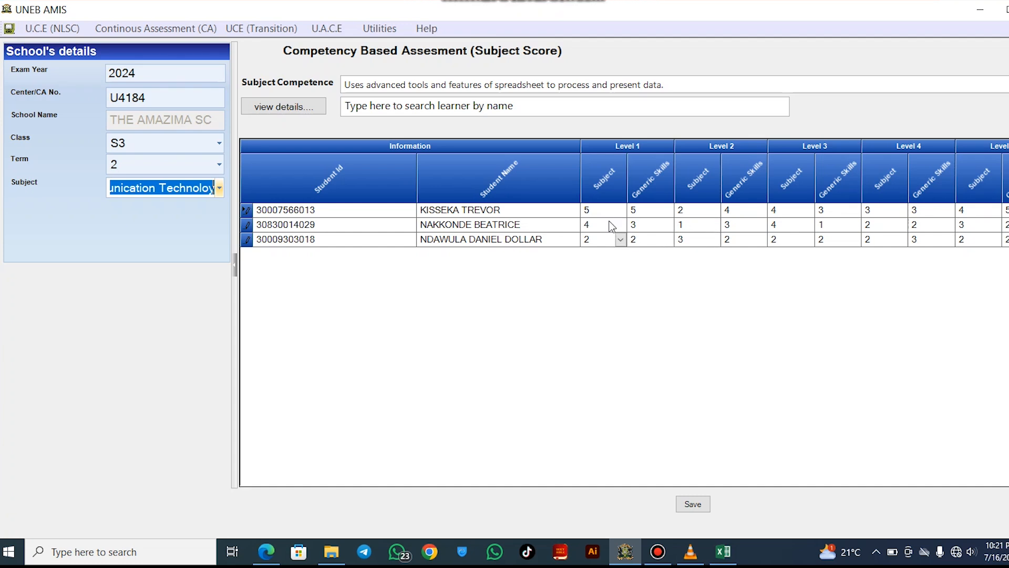
Clear the three learners' Level 1 Subject and Generic Skills scores
left_click(596, 212)
key("BackSpace")
left_click(594, 226)
key("BackSpace")
left_click(599, 240)
key("BackSpace")
left_click(639, 210)
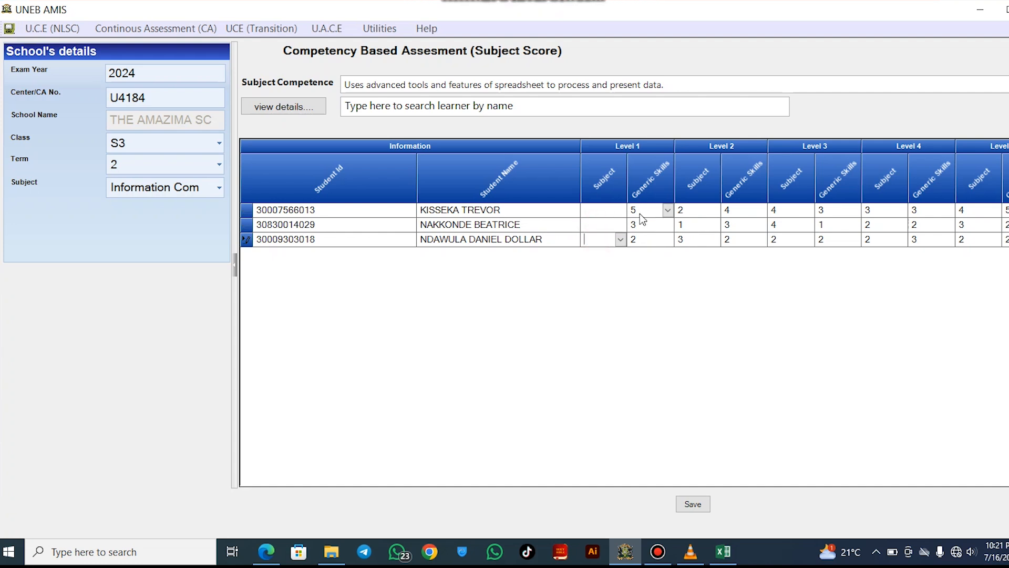
left_click(639, 209)
key("BackSpace")
left_click(641, 225)
left_click(641, 225)
key("BackSpace")
left_click(638, 240)
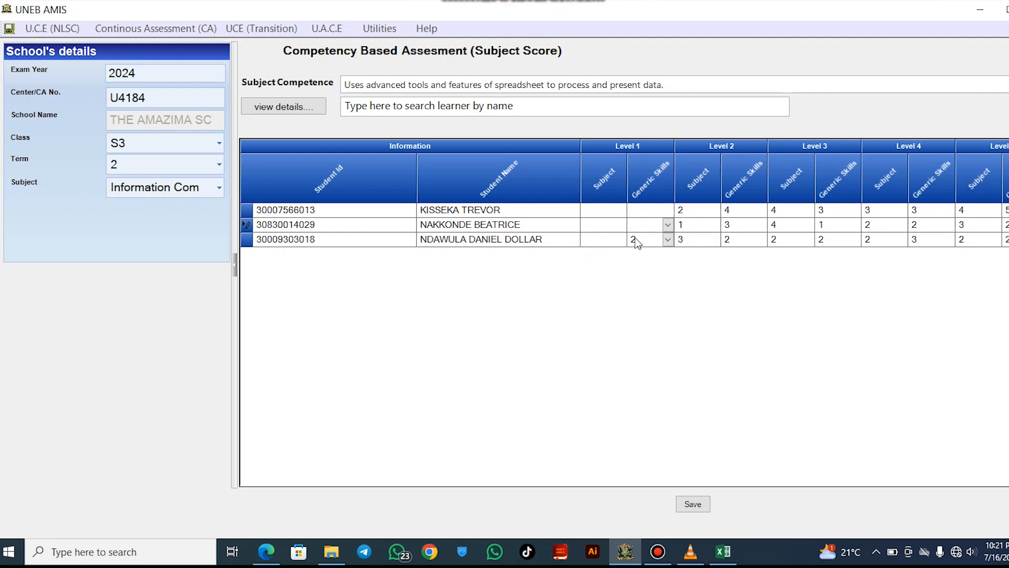
left_click(636, 239)
key("BackSpace")
Clear the three Level 2 Subject scores and the first learner's Level 2 Generic Skills score
left_click(687, 210)
key("BackSpace")
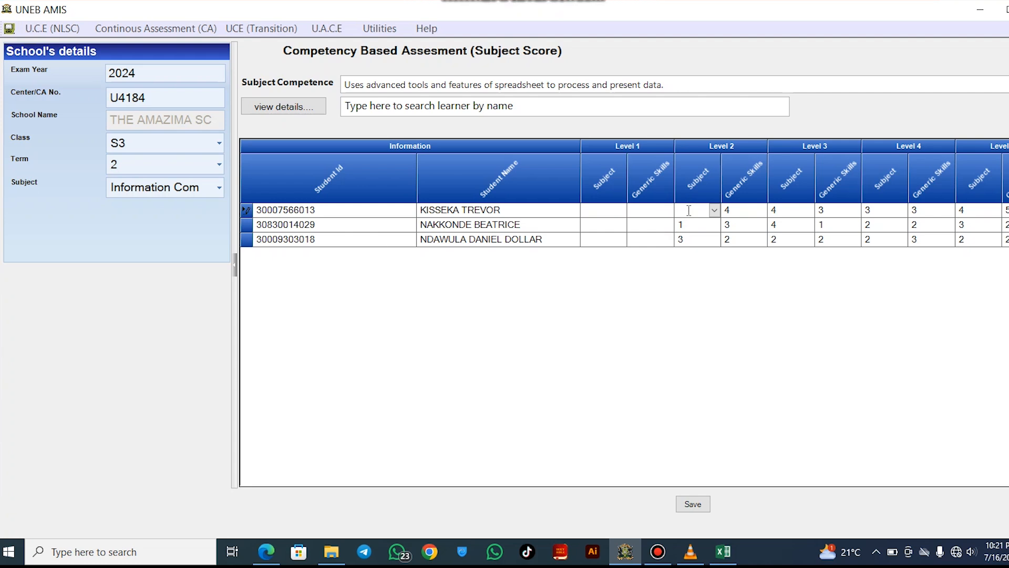
left_click(686, 225)
key("BackSpace")
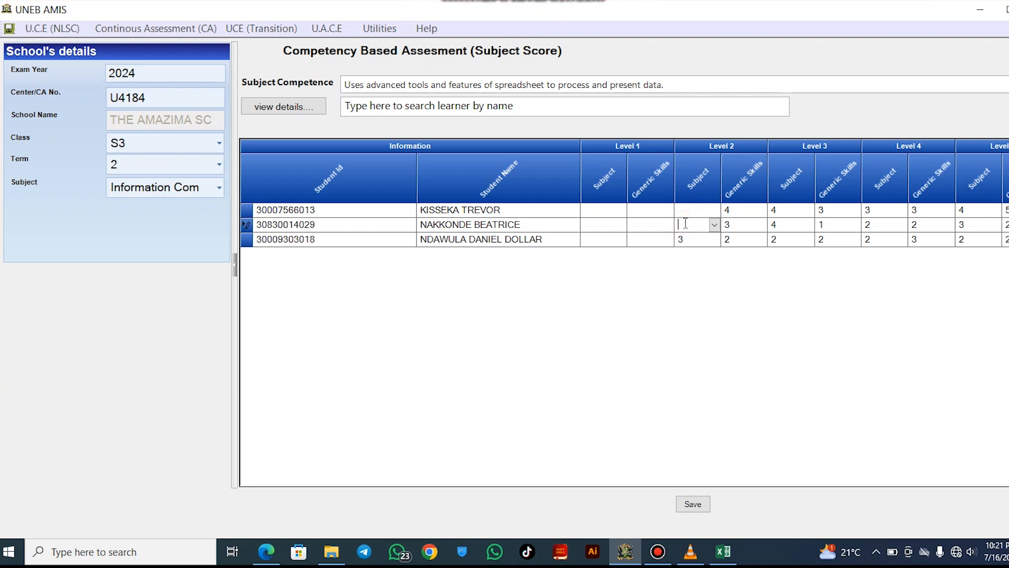
left_click(683, 239)
key("BackSpace")
left_click(734, 210)
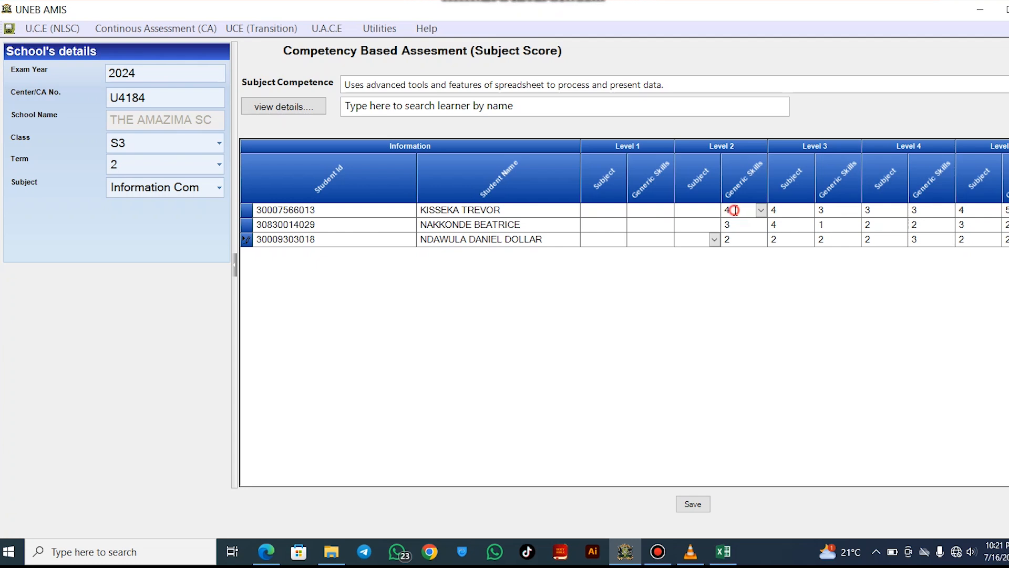
key("BackSpace")
left_click(736, 225)
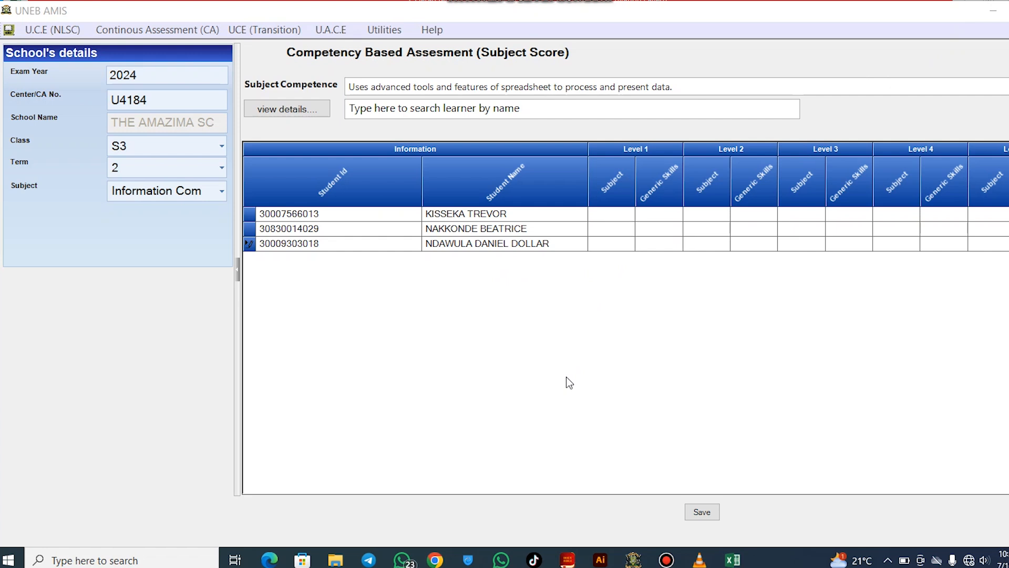
Bring up the 840.pdf ICT checklist in Edge
left_click(599, 216)
left_click(606, 217)
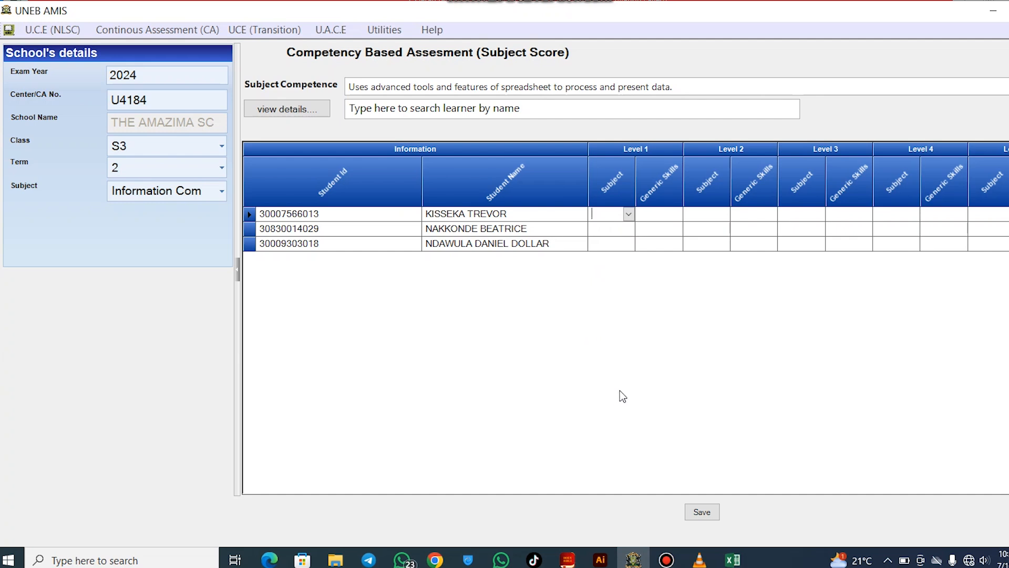
left_click(269, 560)
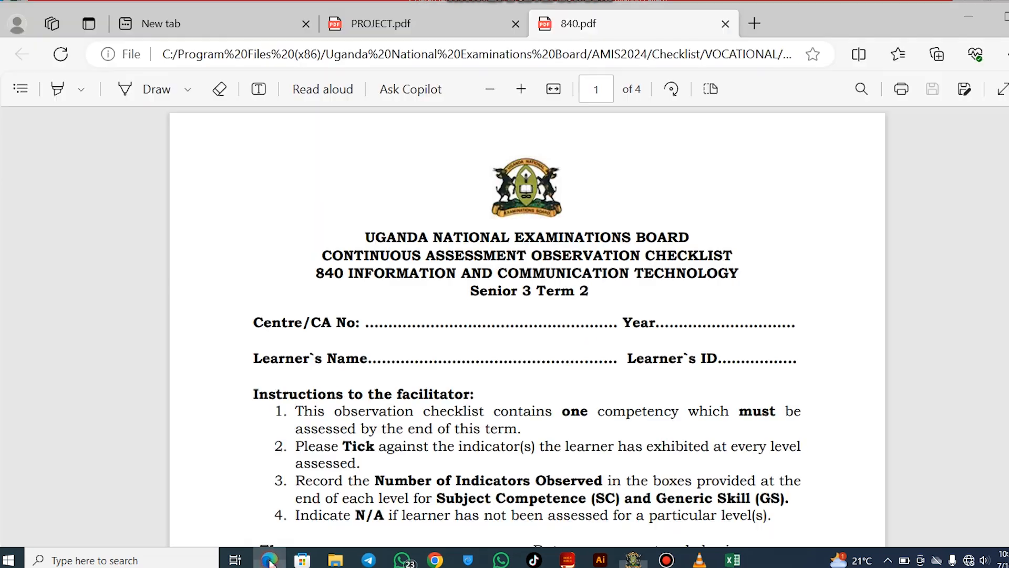
Read the Level 1 and Level 2 indicators in 840.pdf, then return to the UNEB AMIS grid
scroll(448, 331, "down", 6)
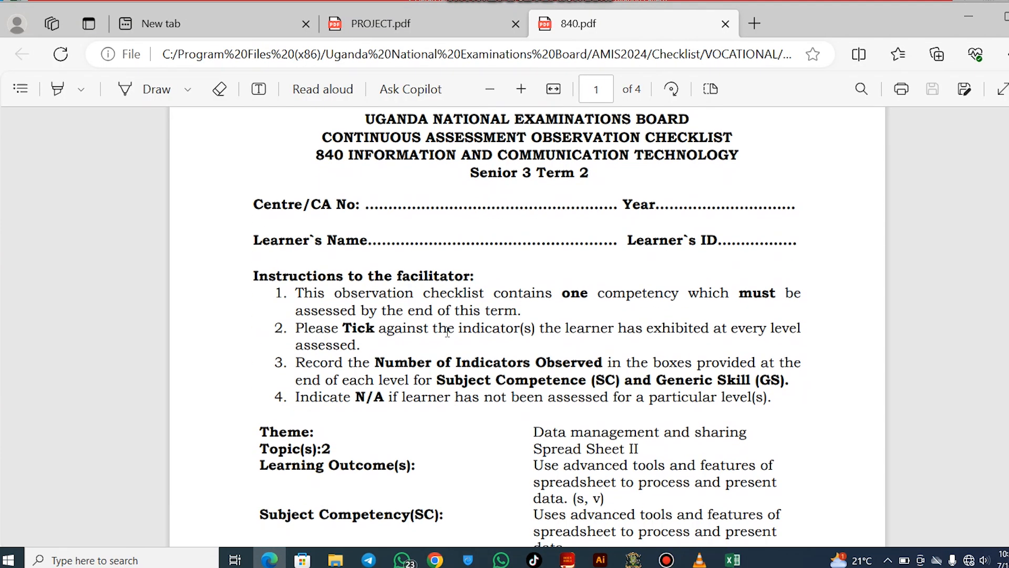
scroll(447, 331, "up", 6)
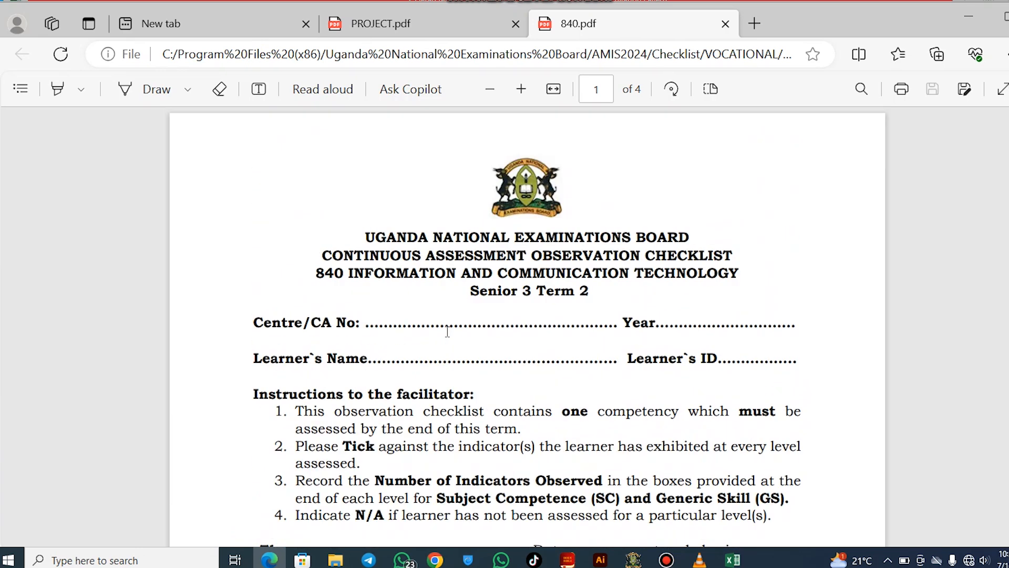
scroll(531, 274, "down", 13)
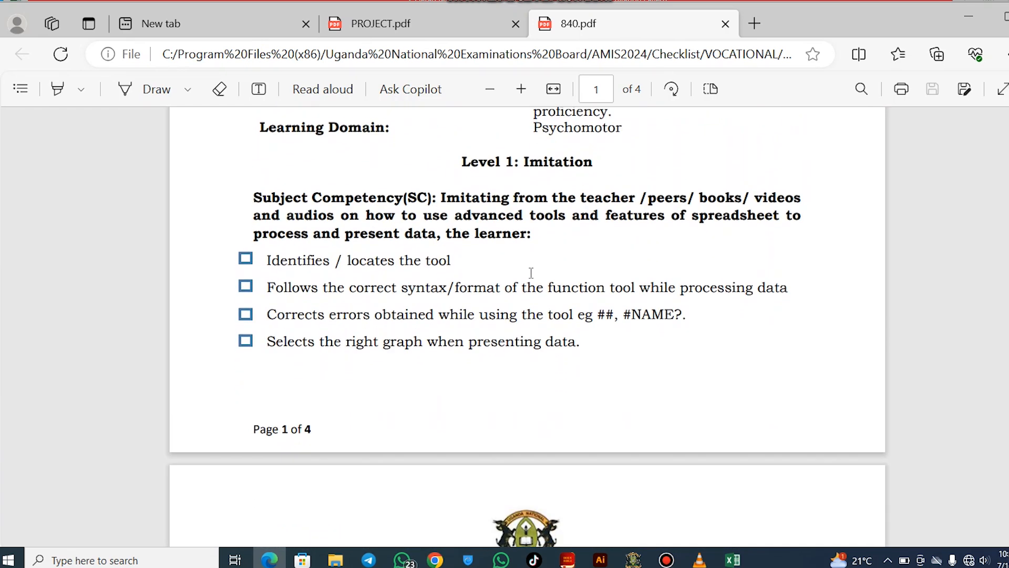
scroll(531, 273, "down", 1)
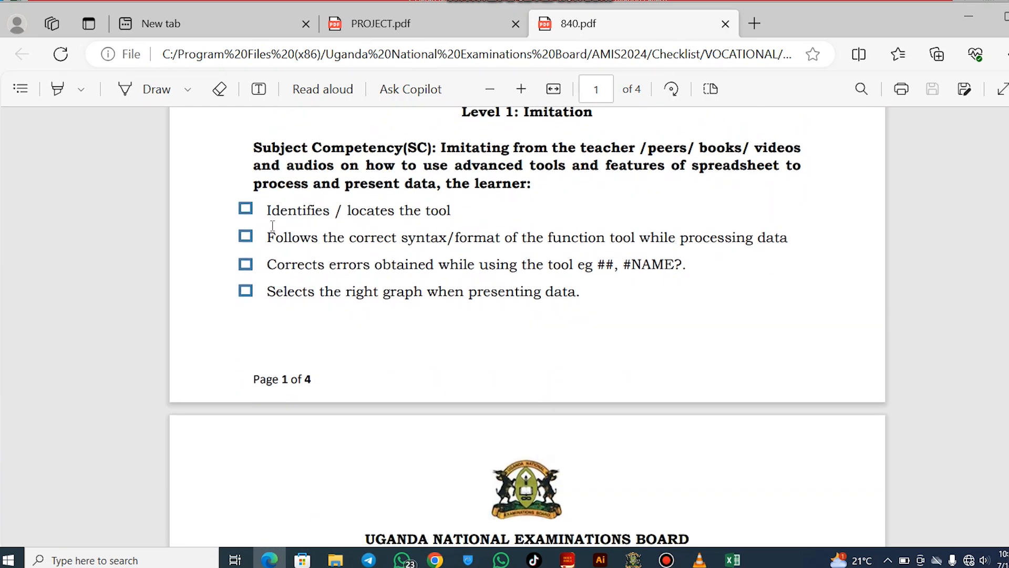
scroll(368, 257, "down", 1)
scroll(368, 257, "down", 8)
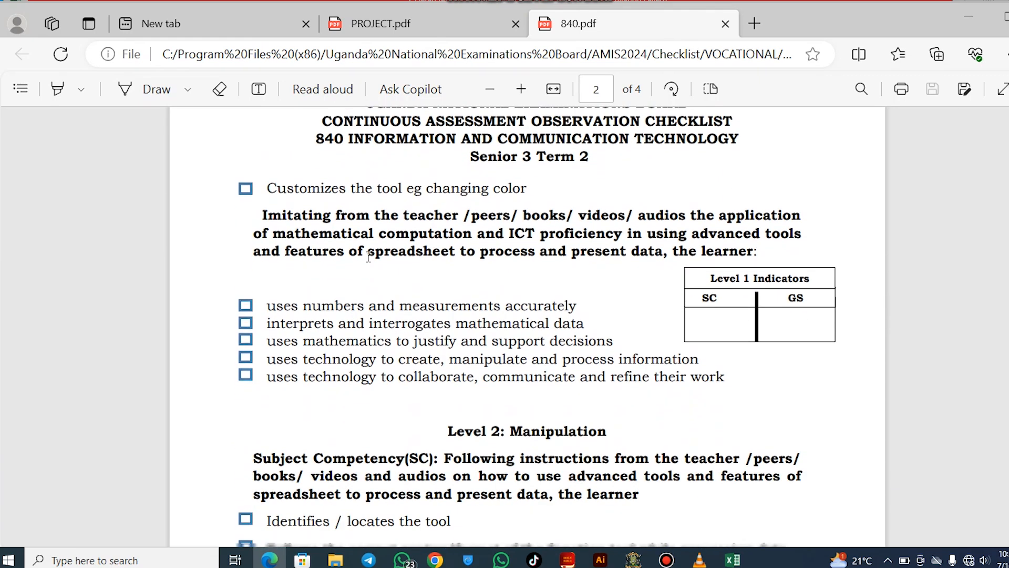
left_click(708, 315)
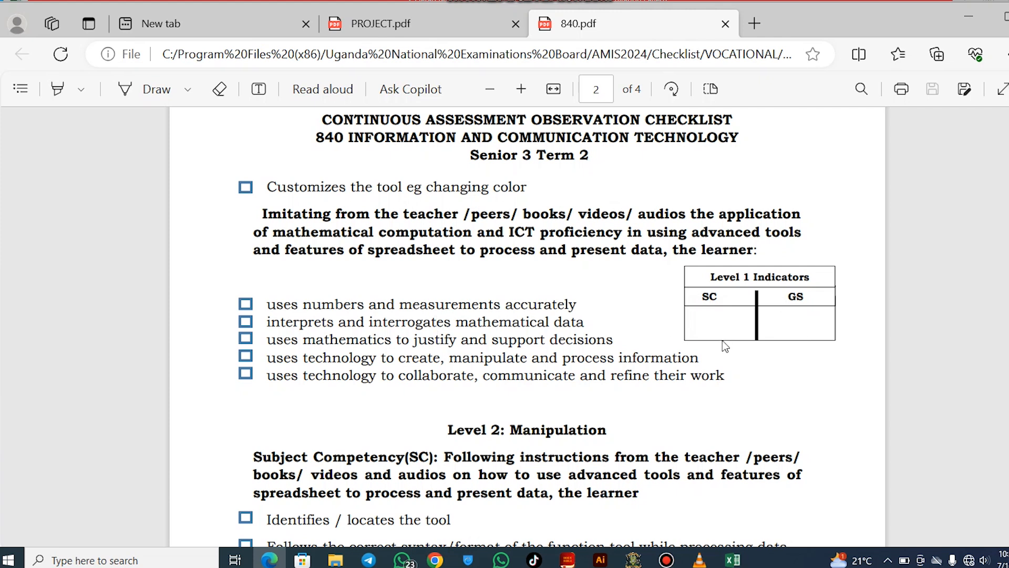
scroll(724, 345, "down", 1)
scroll(724, 341, "down", 8)
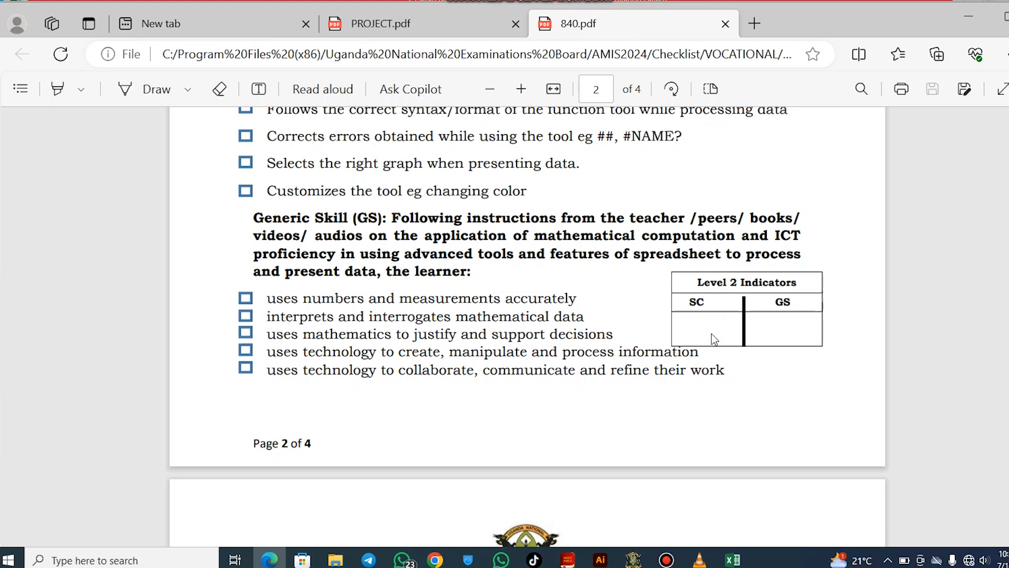
scroll(713, 325, "down", 3)
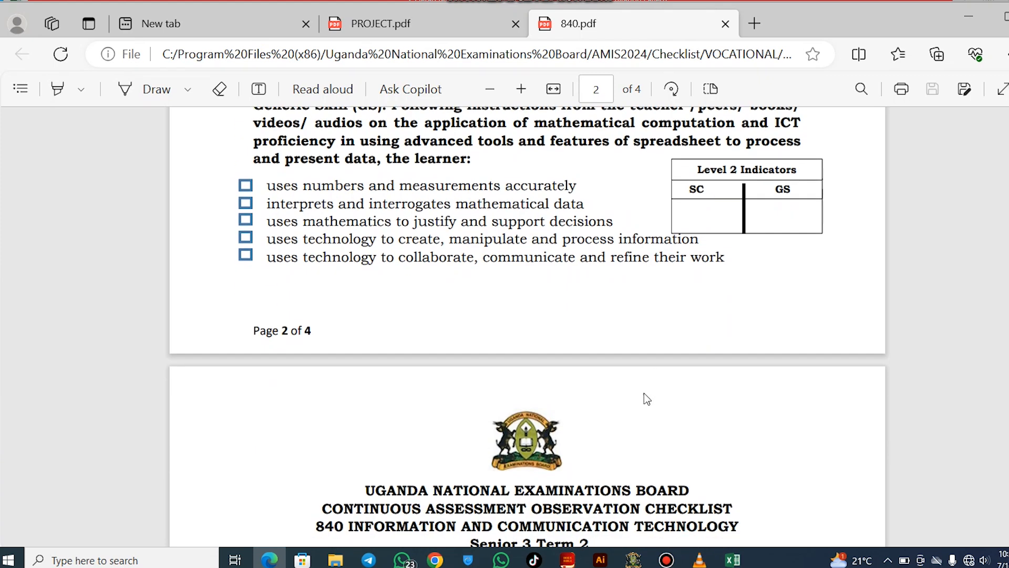
left_click(634, 560)
left_click(610, 218)
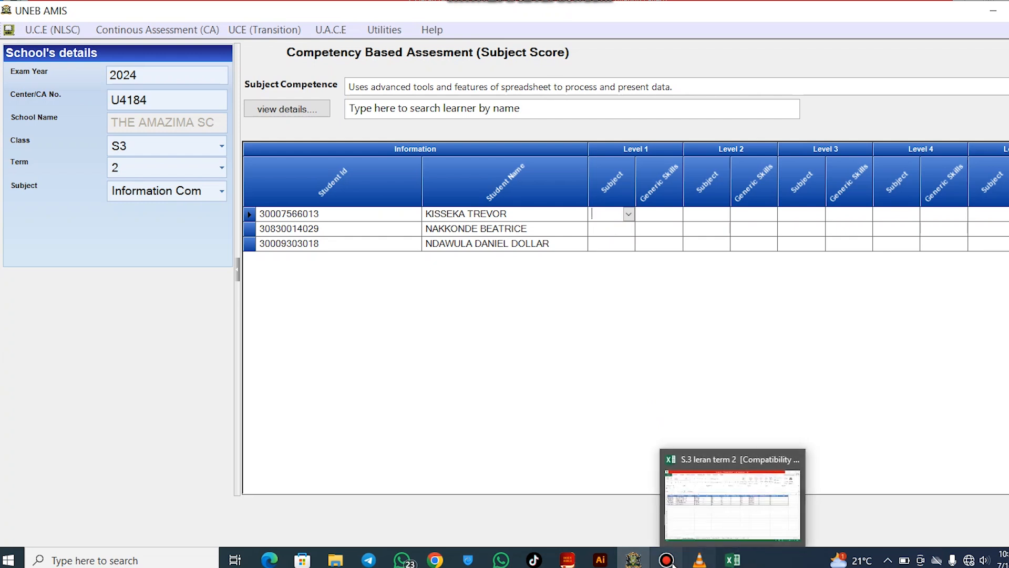
Give the first learner Level 1 scores of 5 and 4, after dismissing the 0–6 range warning
left_click(269, 559)
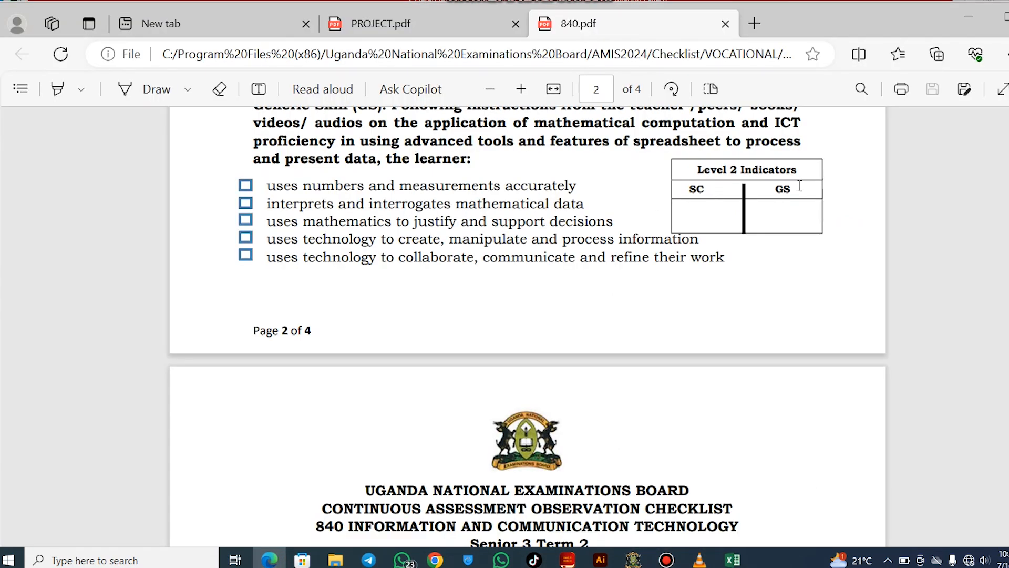
left_click(634, 559)
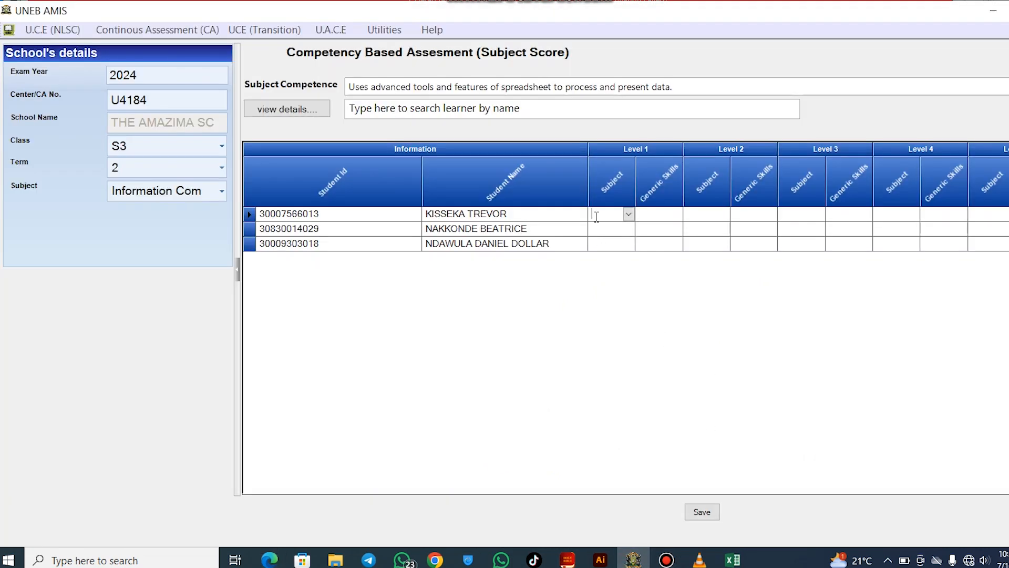
type("5")
left_click(652, 214)
type("10")
left_click(701, 227)
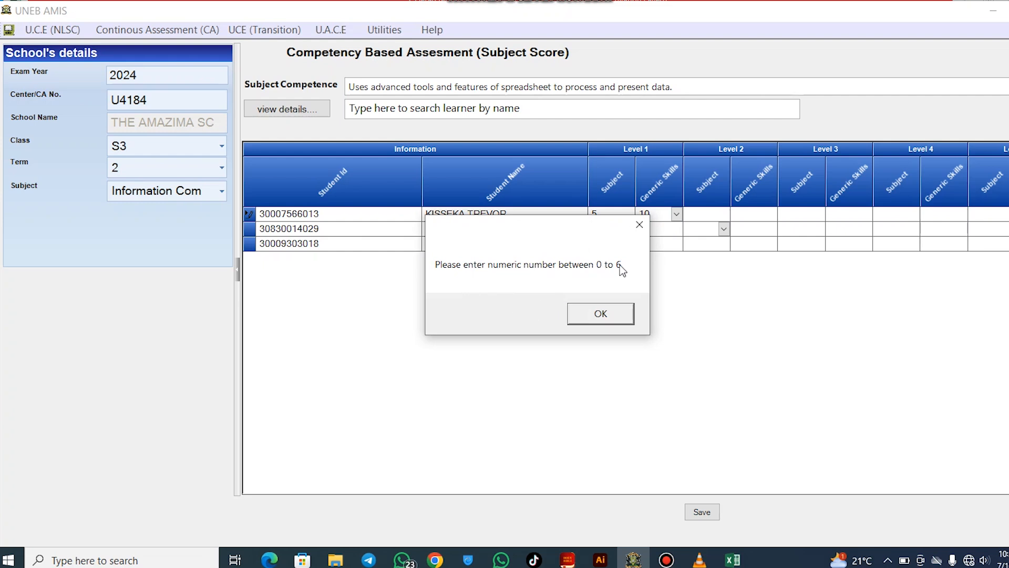
left_click(605, 317)
left_click(662, 214)
type("4")
key("Tab")
Enter 3 as the first learner's Level 2 Subject score
left_click(709, 209)
left_click(621, 225)
left_click(654, 226)
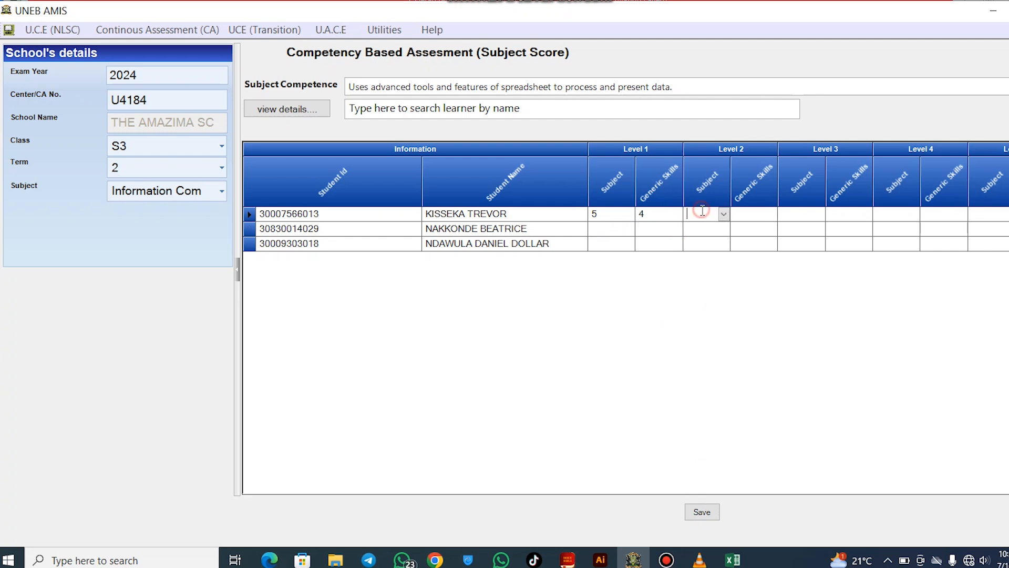
type("34")
key("BackSpace")
left_click(750, 213)
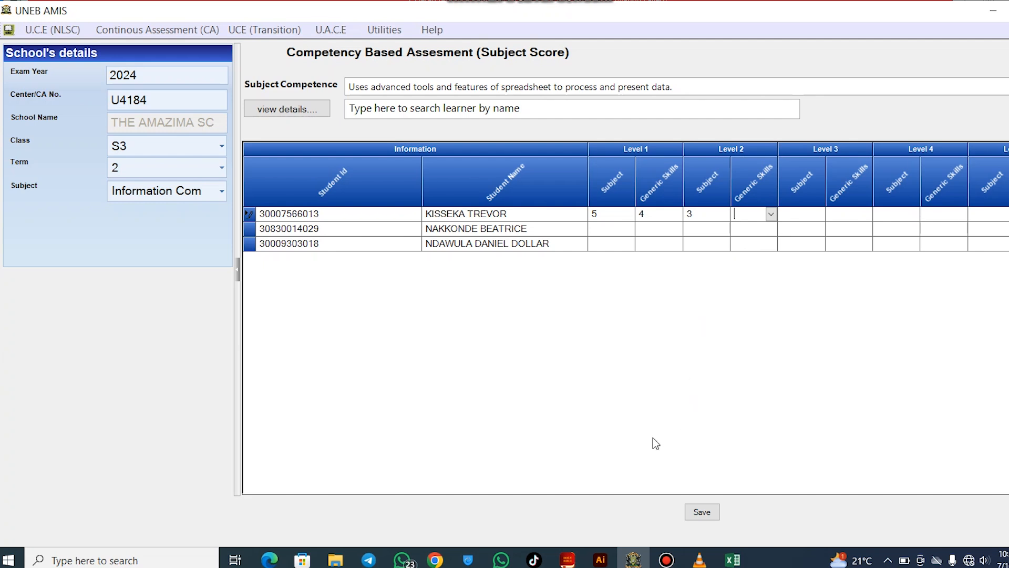
left_click(269, 560)
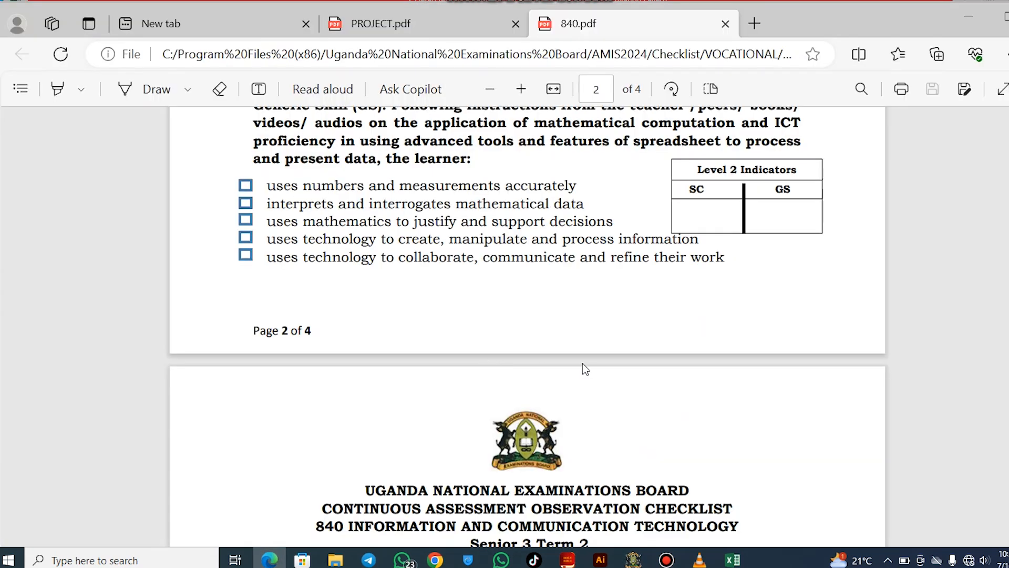
Review the 840.pdf Level 1 and Level 2 indicators and return to the ICT score grid
scroll(583, 363, "up", 1)
scroll(583, 368, "up", 8)
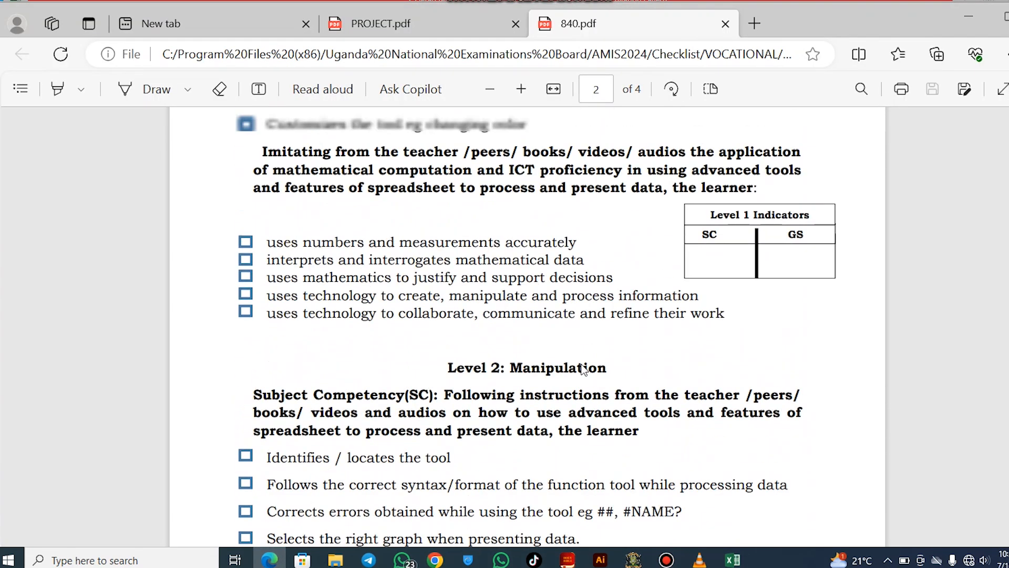
scroll(584, 368, "up", 3)
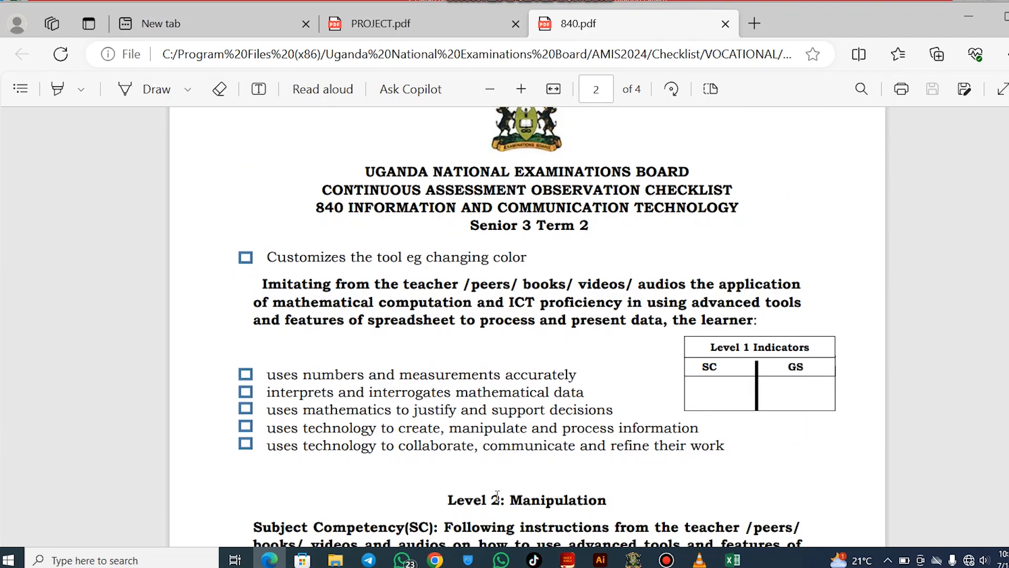
scroll(501, 479, "down", 2)
scroll(545, 348, "up", 6)
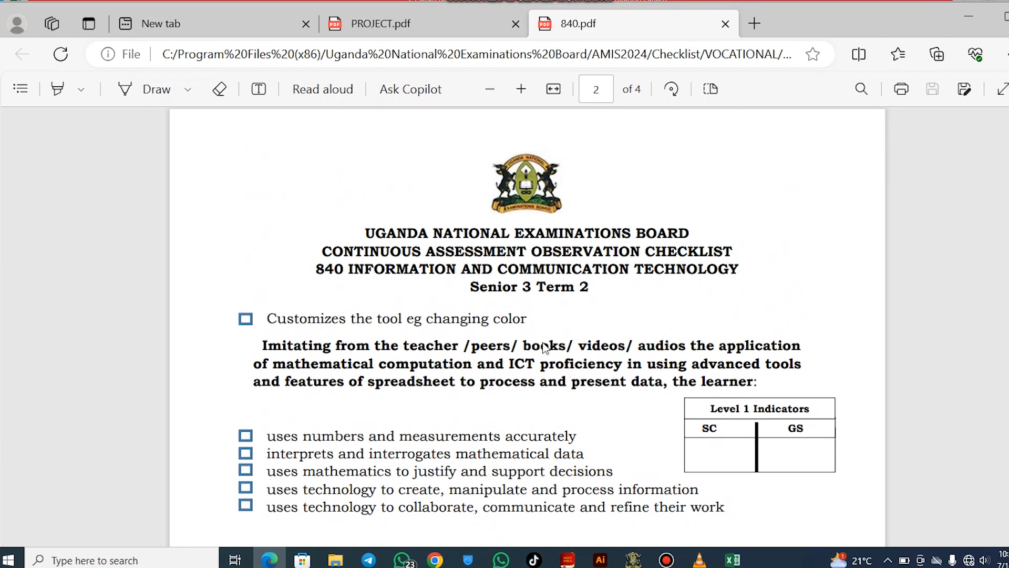
scroll(545, 347, "up", 5)
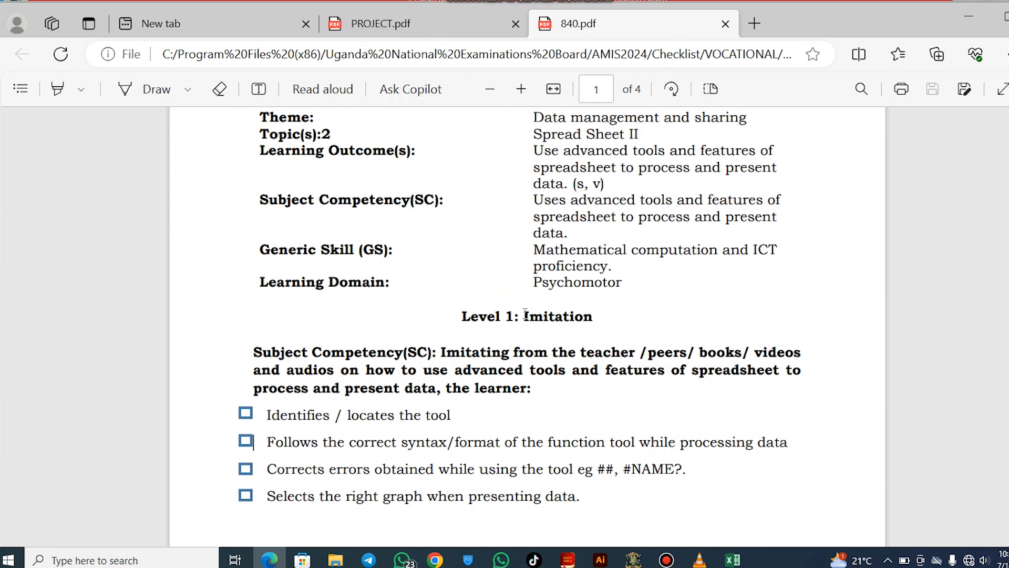
scroll(548, 344, "down", 12)
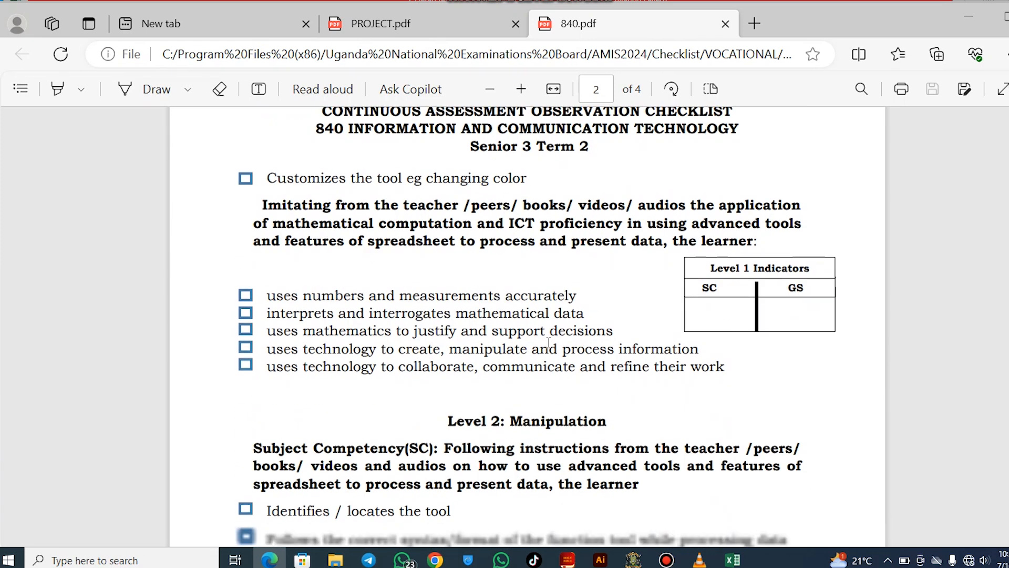
scroll(543, 326, "down", 1)
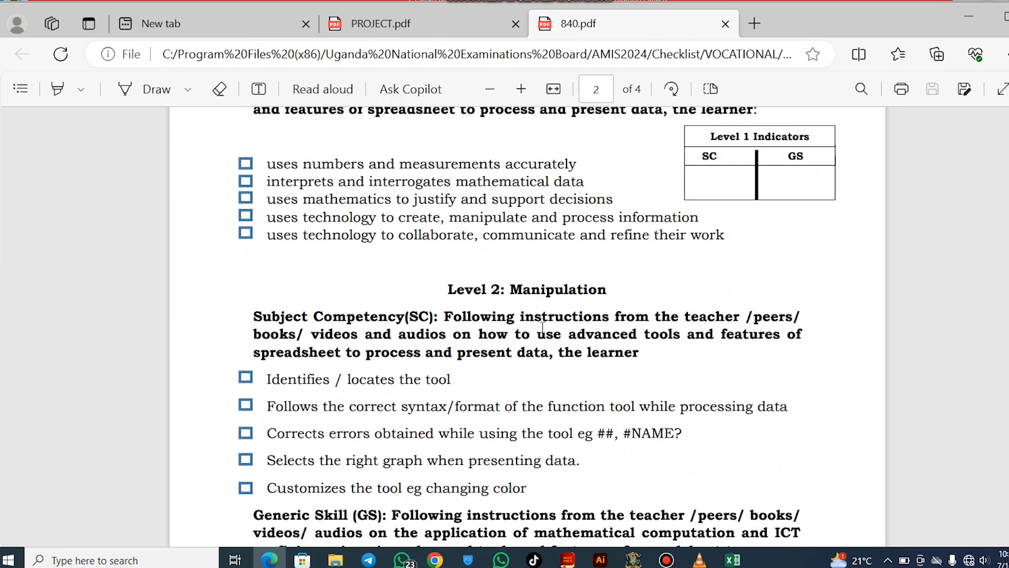
left_click(634, 559)
left_click(658, 212)
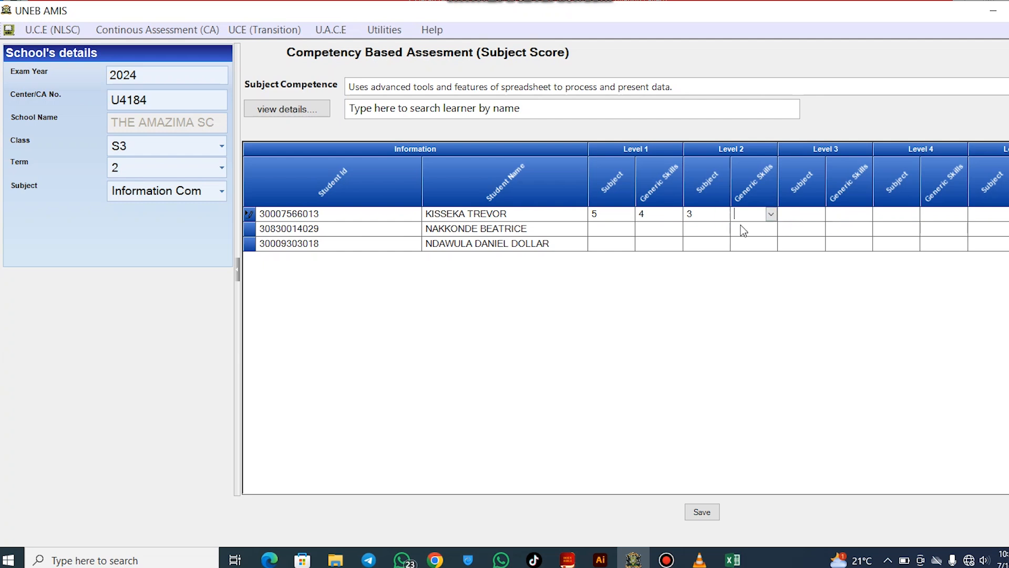
Mark the first learner's Level 3 Subject as Dropped out and Generic Skills as Absent
left_click(772, 214)
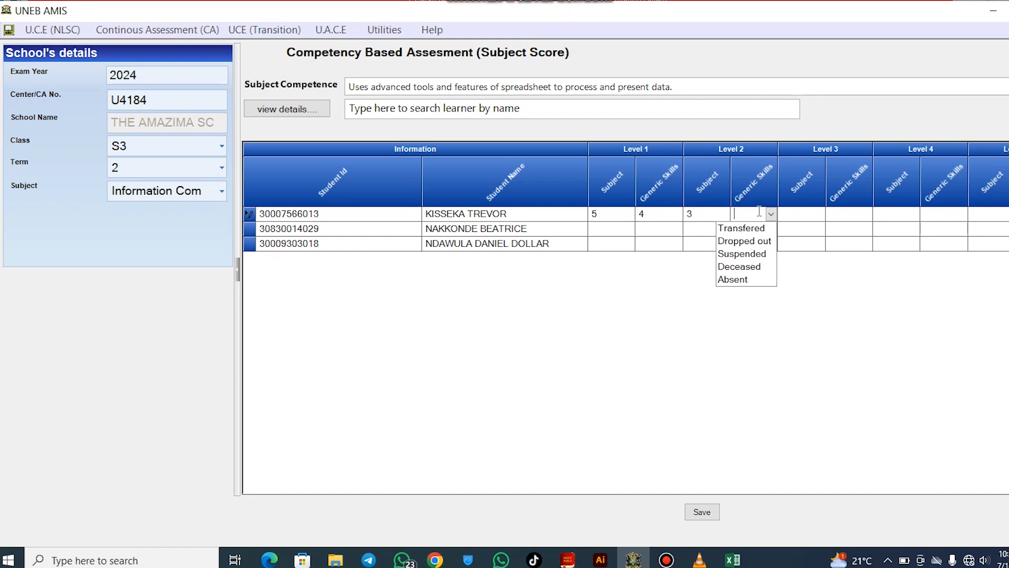
left_click(809, 213)
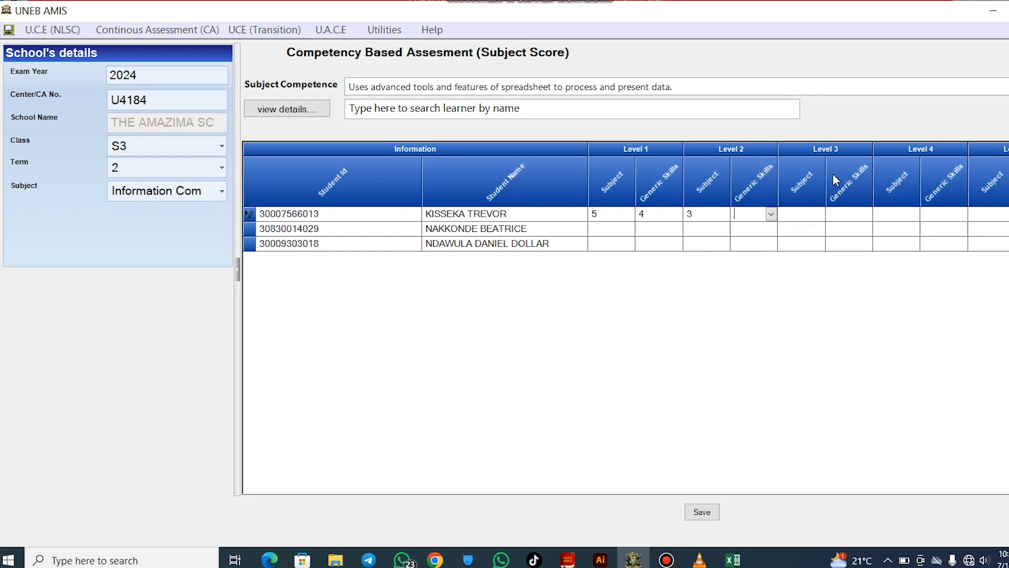
left_click(820, 216)
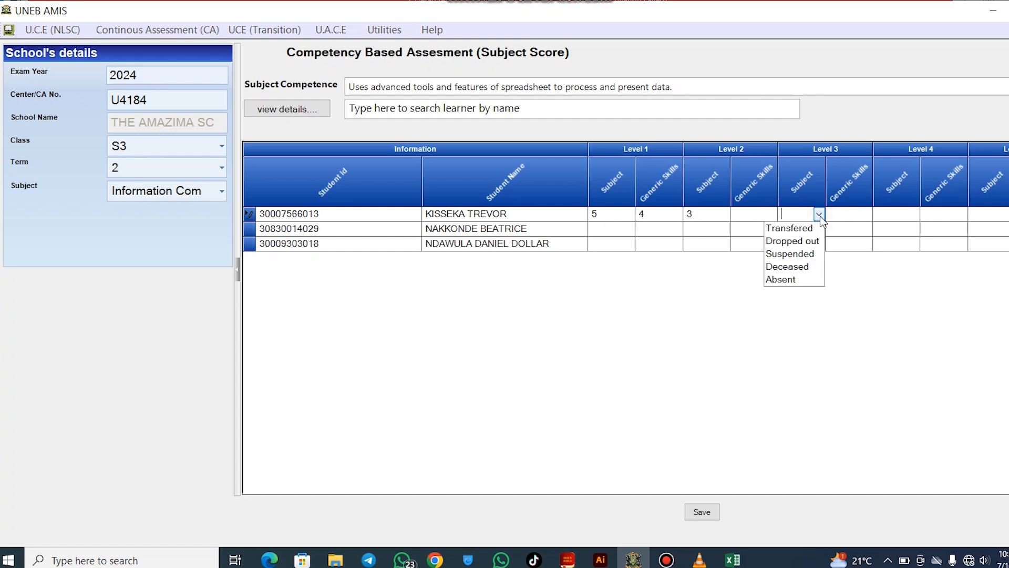
left_click(808, 243)
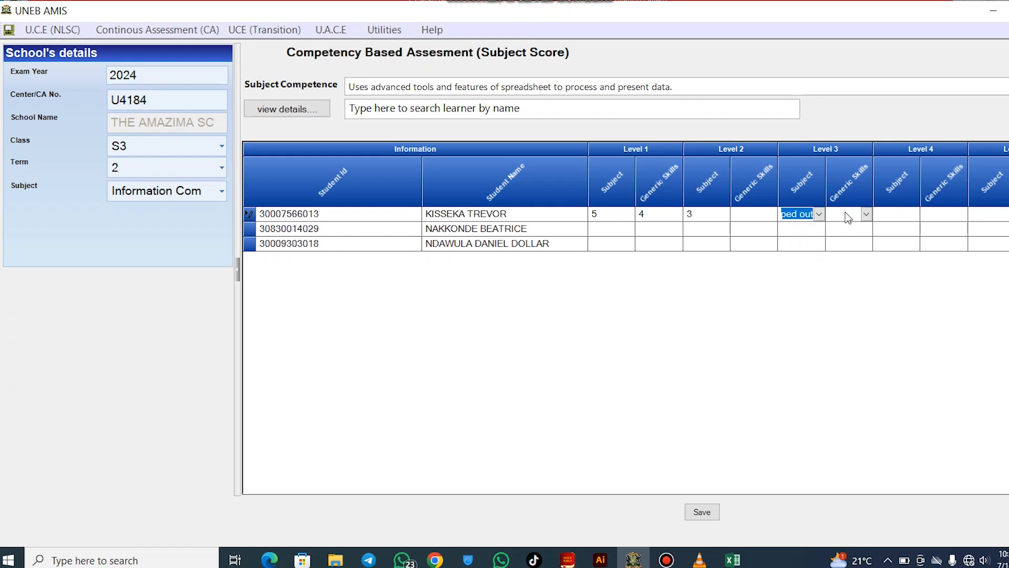
left_click(865, 215)
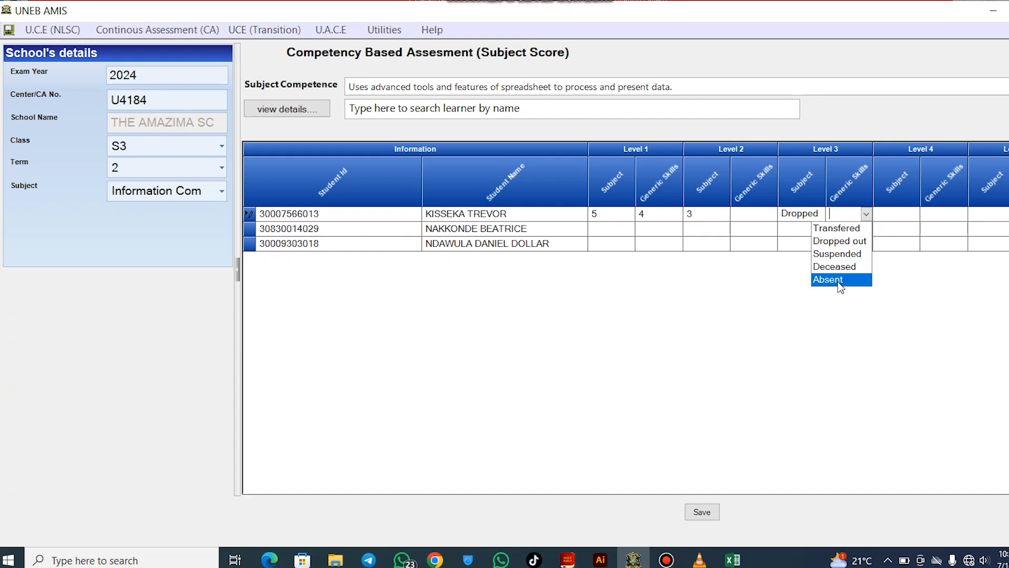
left_click(841, 280)
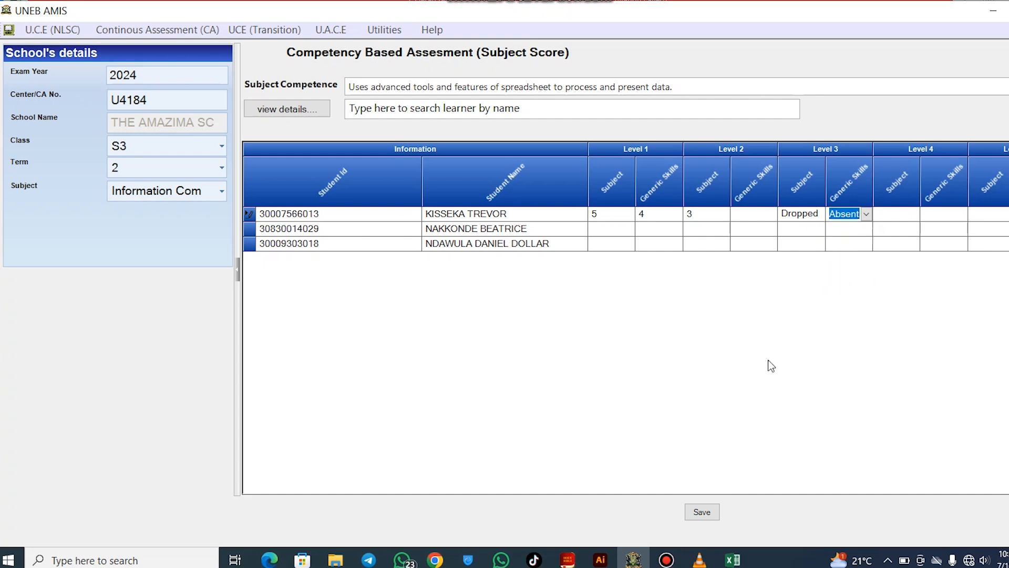
Save the first learner's ICT scores and acknowledge the confirmation
left_click(702, 512)
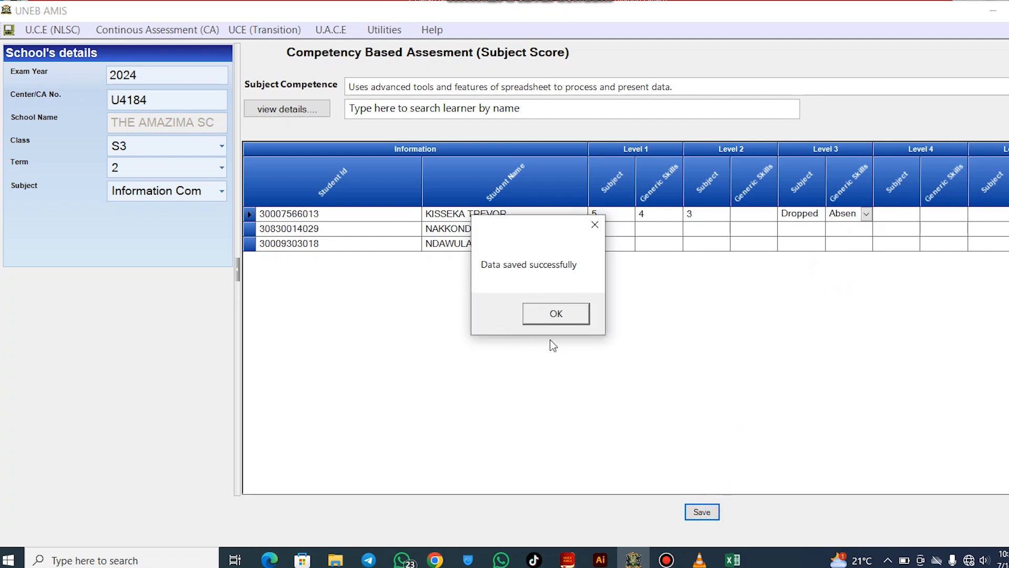
left_click(551, 315)
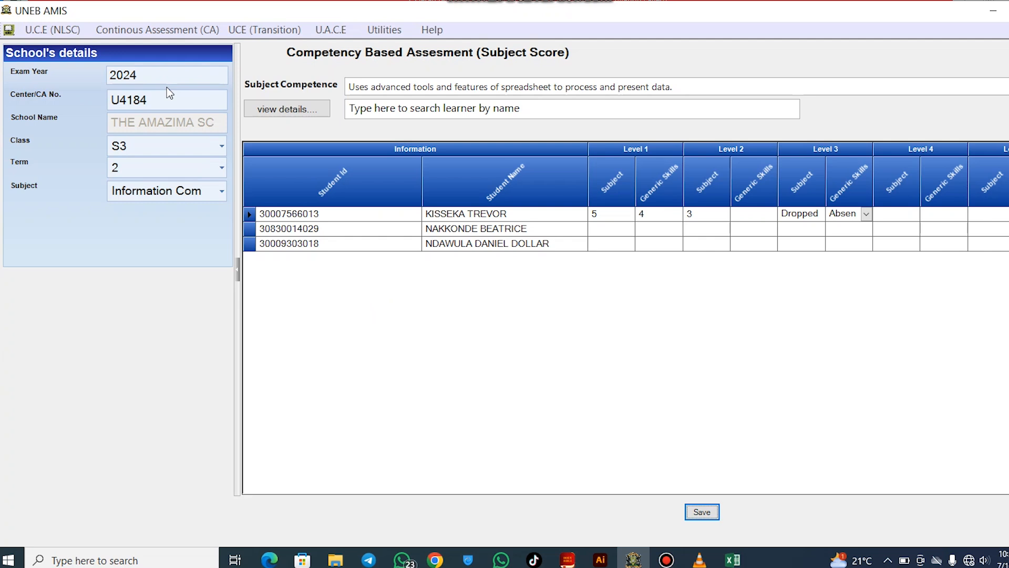
left_click(157, 32)
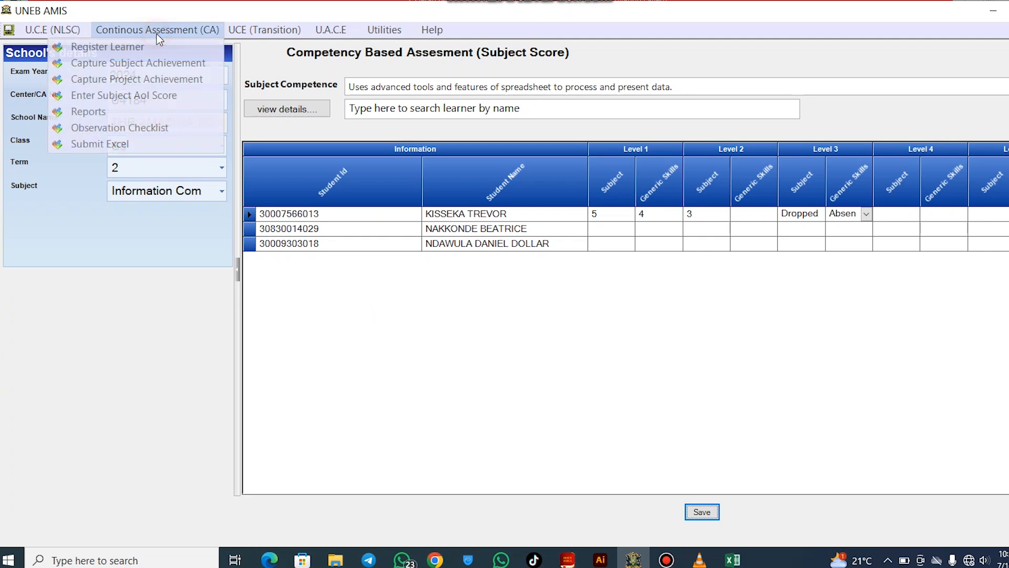
Load the Project Score form for centre U4184, class S3, competency PROJECT PLANNING
left_click(142, 79)
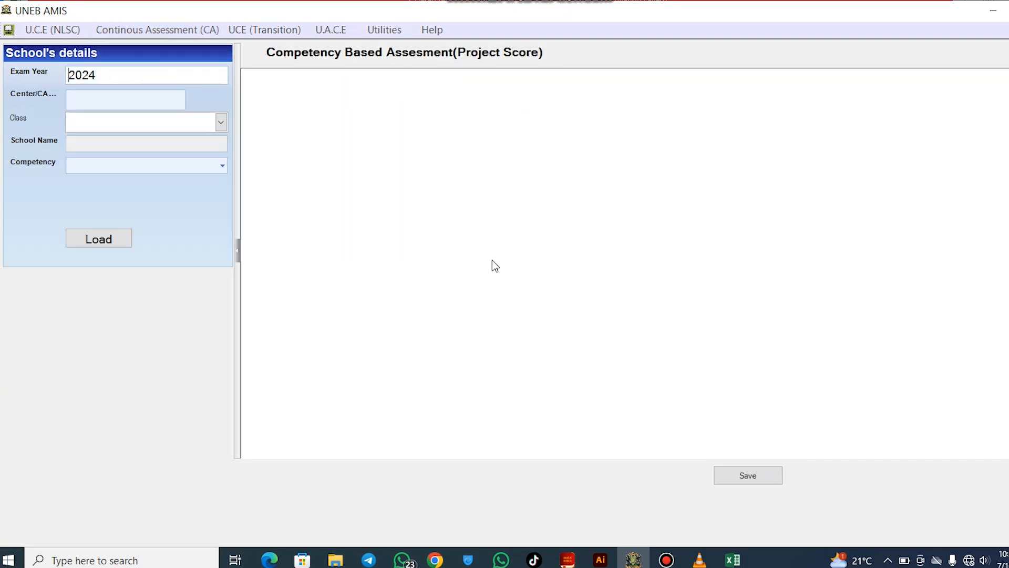
left_click(97, 99)
type("U")
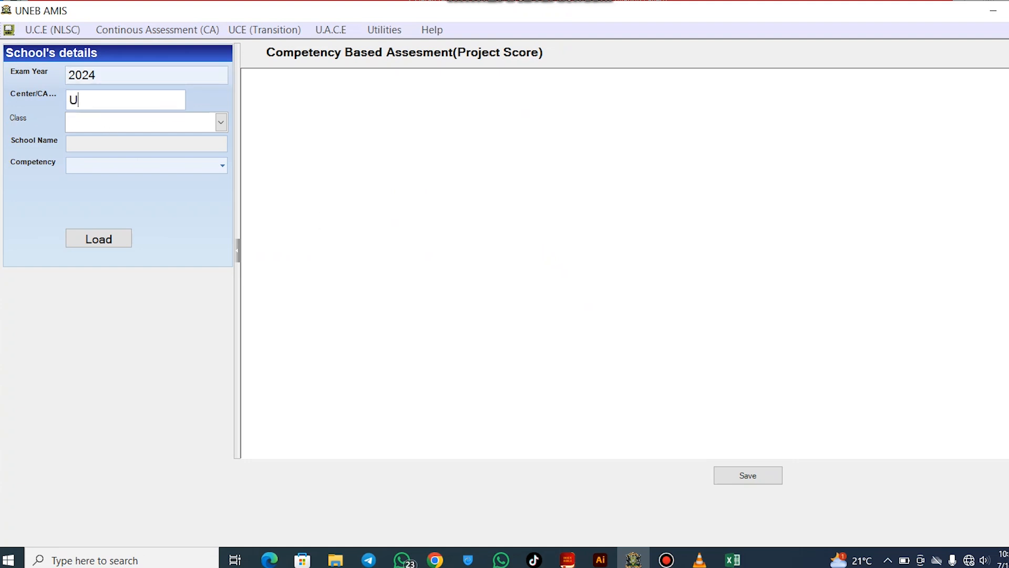
type("4184")
left_click(213, 123)
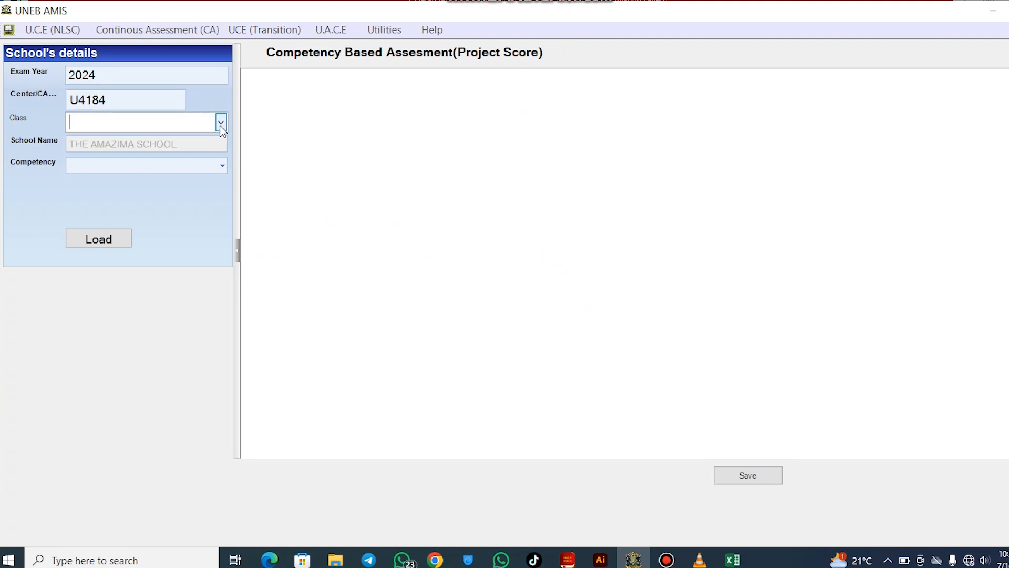
left_click(220, 124)
left_click(183, 141)
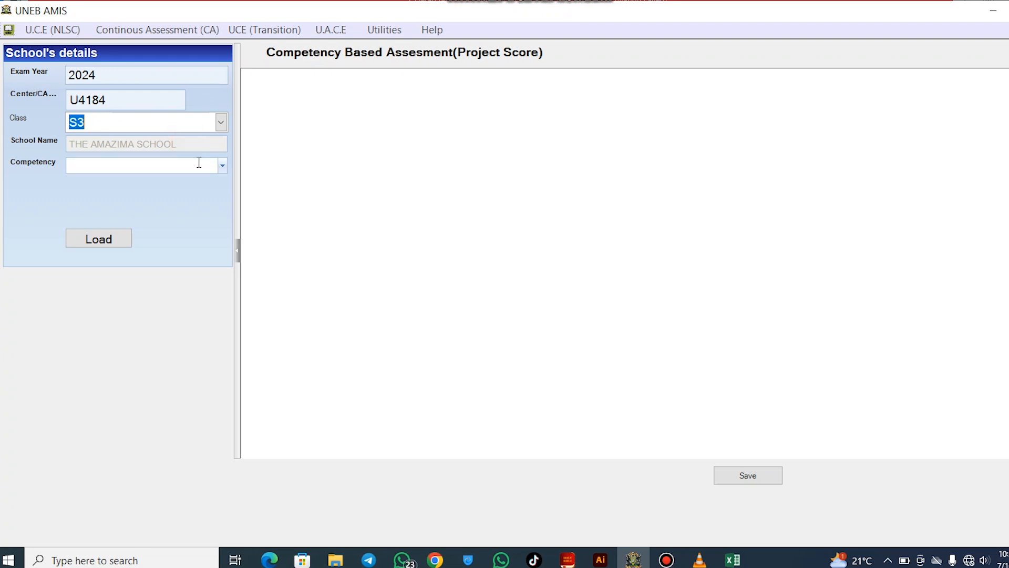
left_click(224, 163)
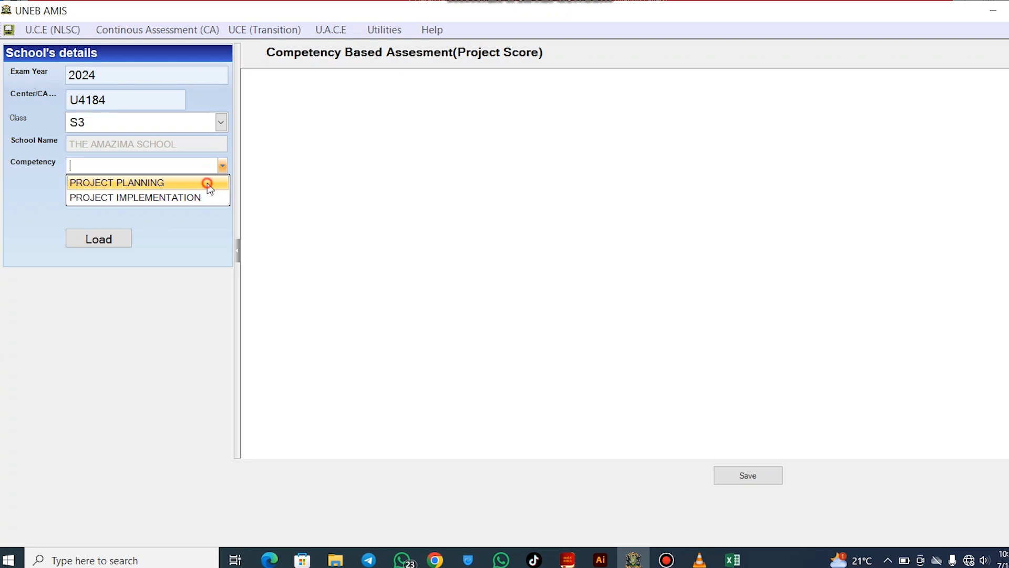
left_click(207, 183)
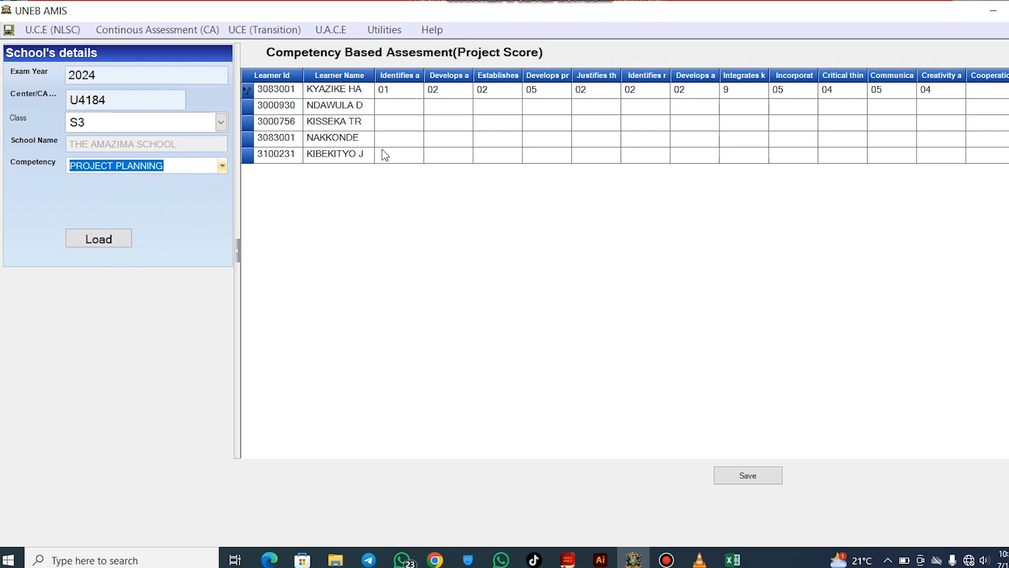
left_click(527, 129)
Consult Competency 1: Project Planning in PROJECT.pdf, then return to the project score grid
left_click(269, 560)
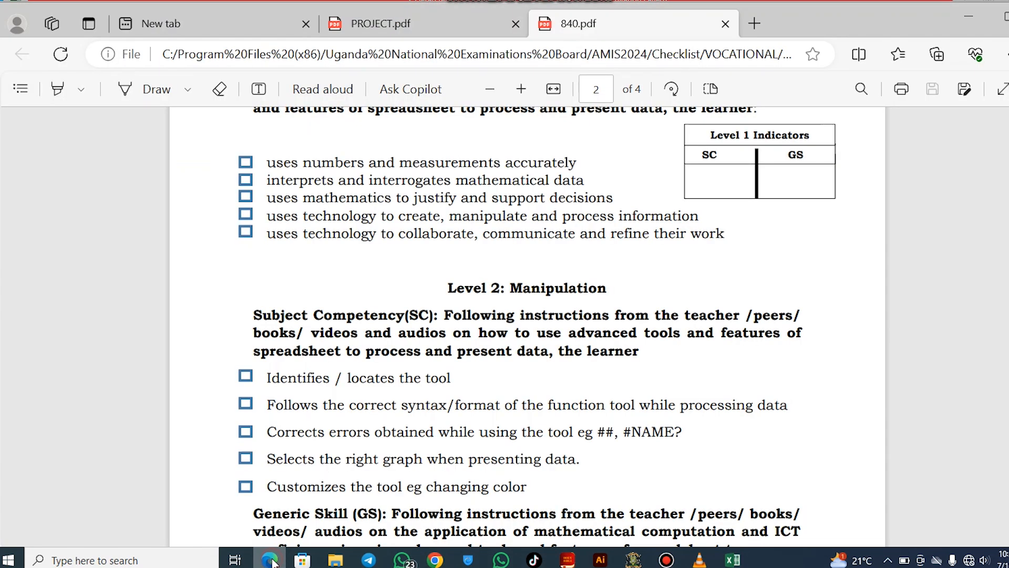
left_click(417, 33)
scroll(469, 352, "up", 10)
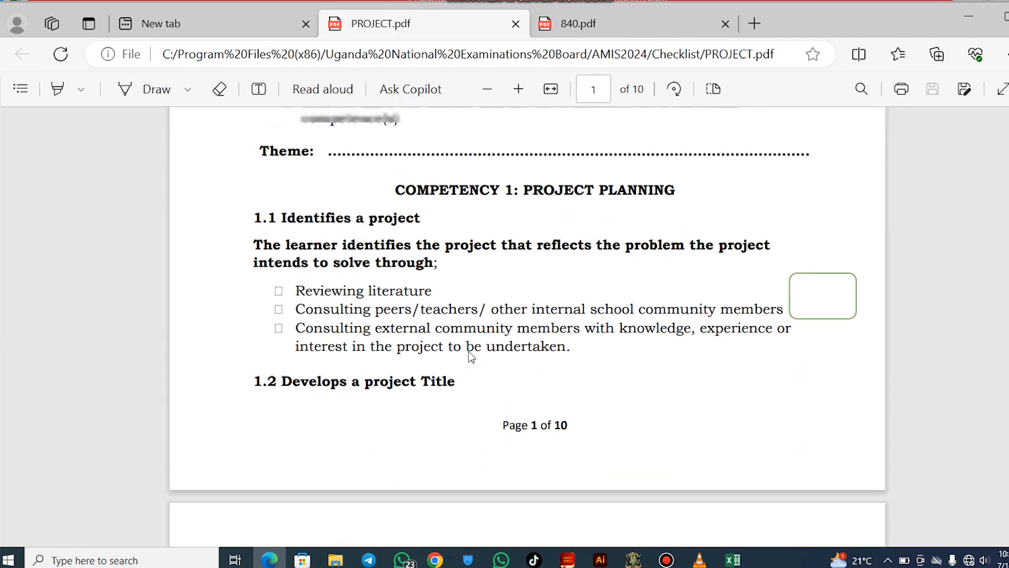
scroll(468, 352, "down", 10)
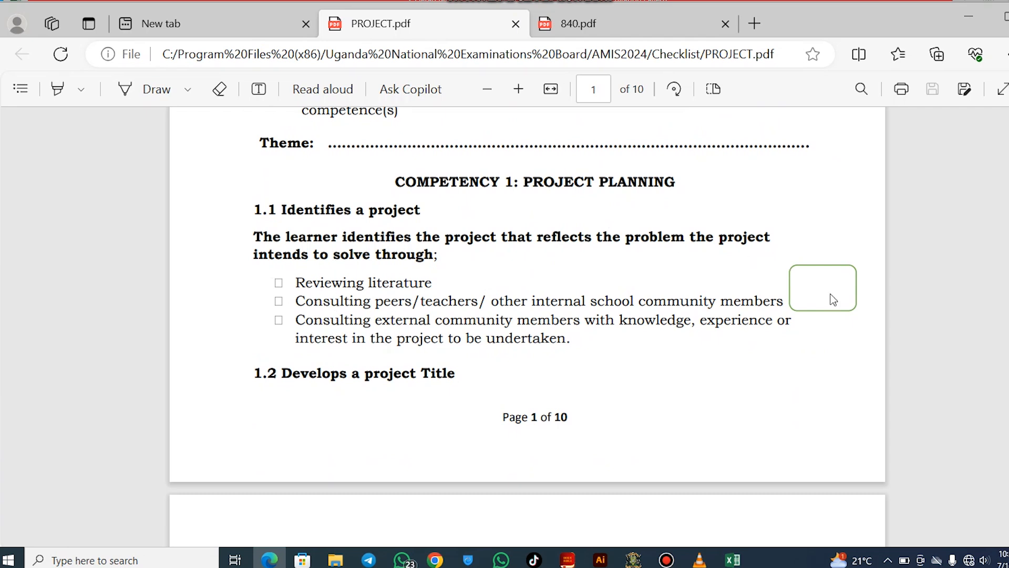
left_click(635, 559)
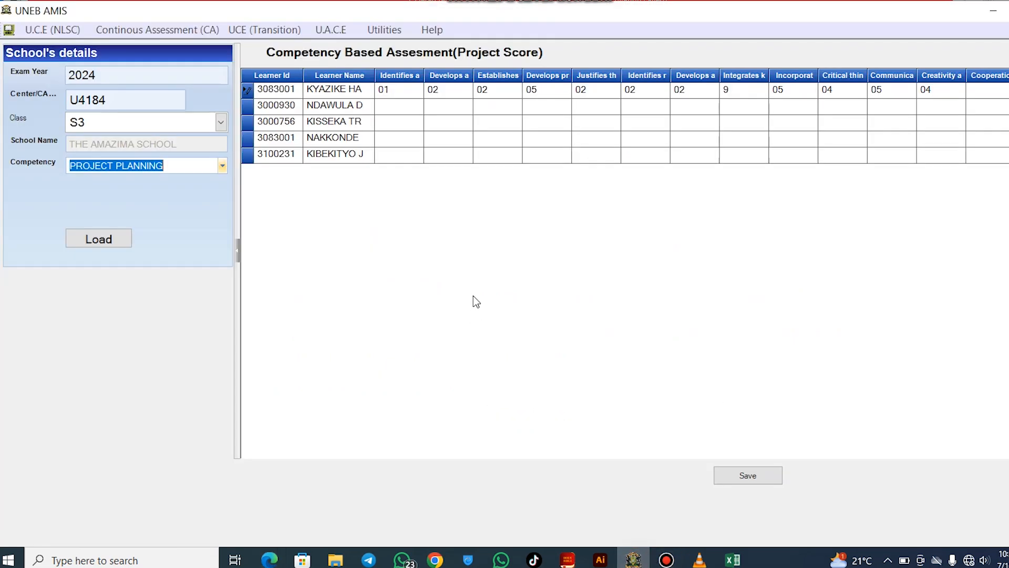
Enter the second learner's planning scores 3, 2 and 1, replacing the rejected 4
left_click(389, 107)
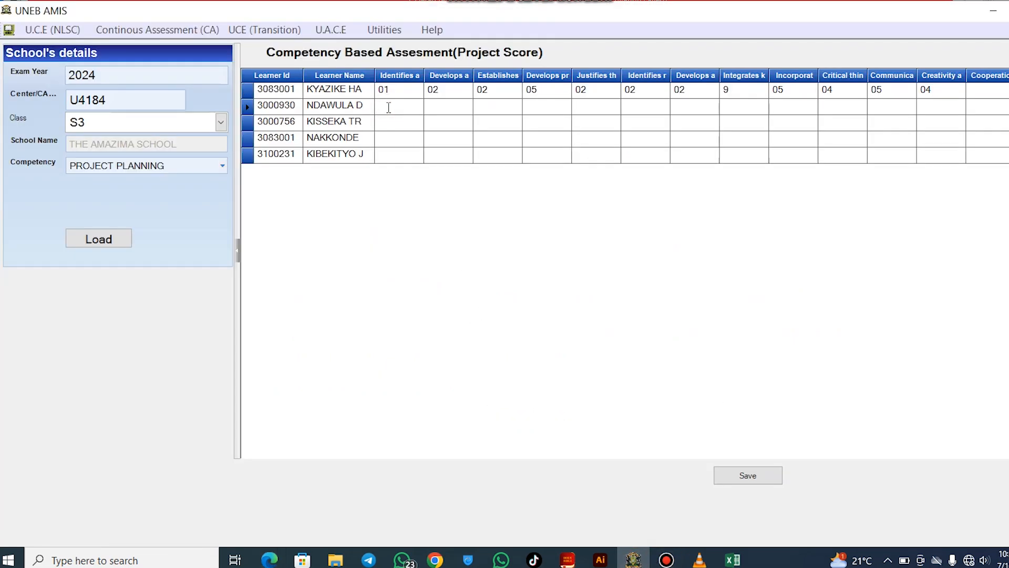
type("3")
left_click(449, 107)
type("2")
left_click(494, 108)
type("4")
left_click(543, 111)
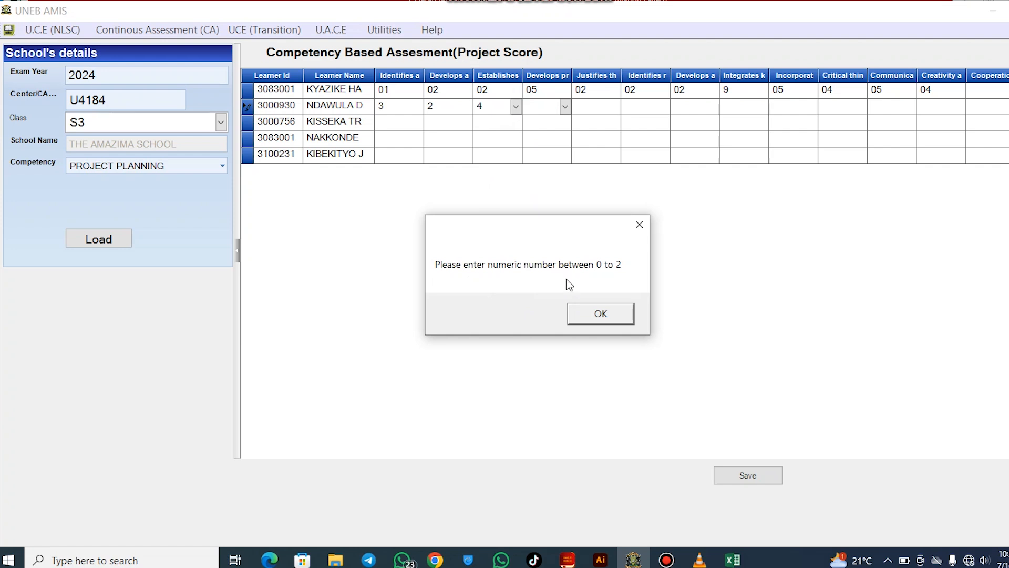
left_click(607, 319)
left_click(487, 107)
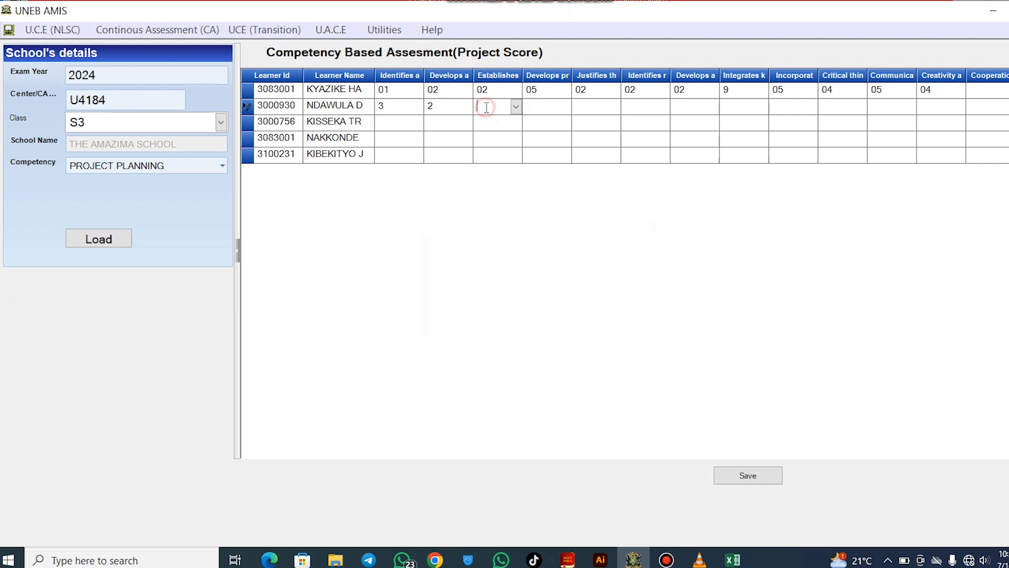
type("1")
Mark the fourth planning criterion Dropped out and save the project planning scores
left_click(565, 107)
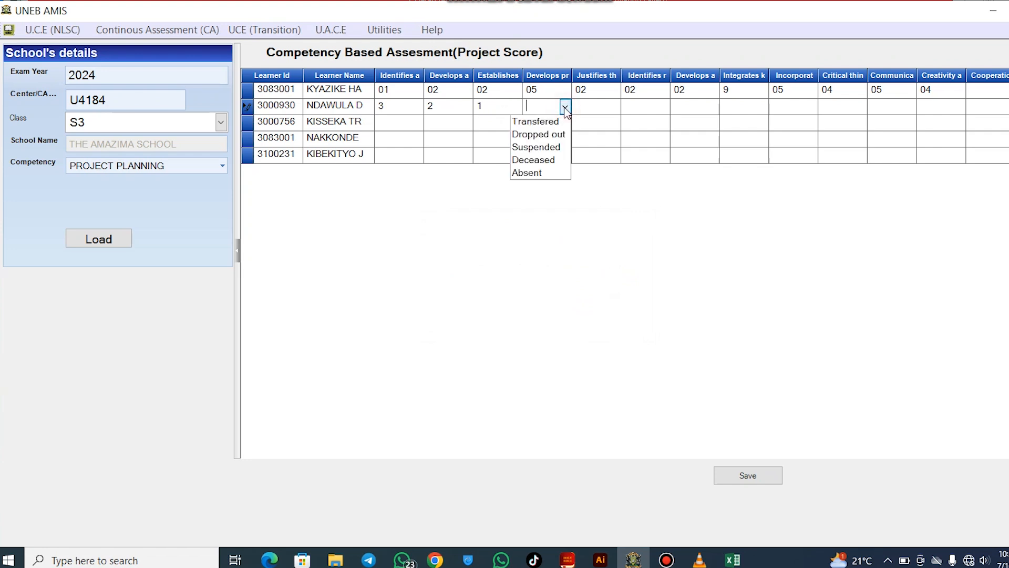
left_click(547, 134)
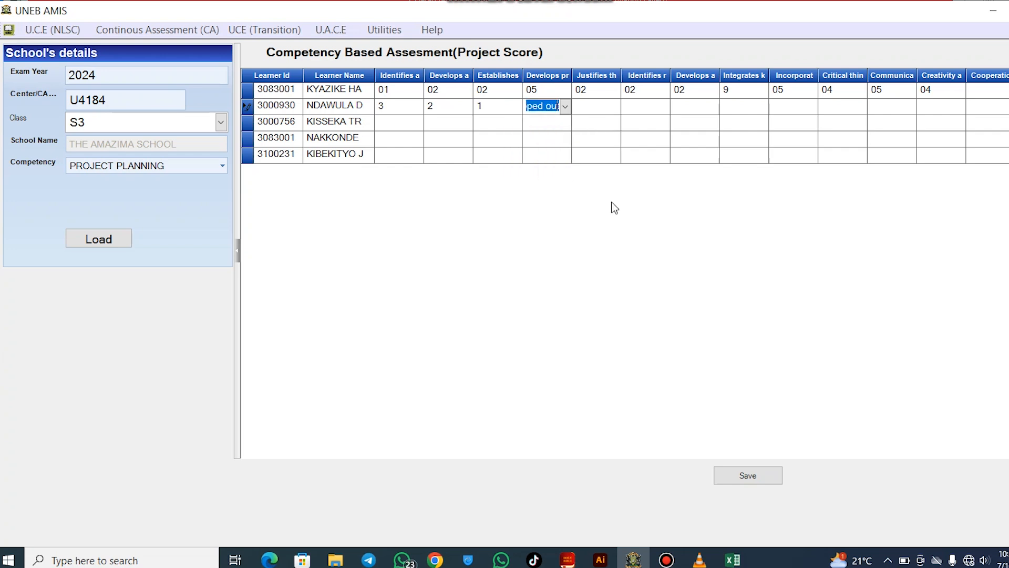
left_click(745, 477)
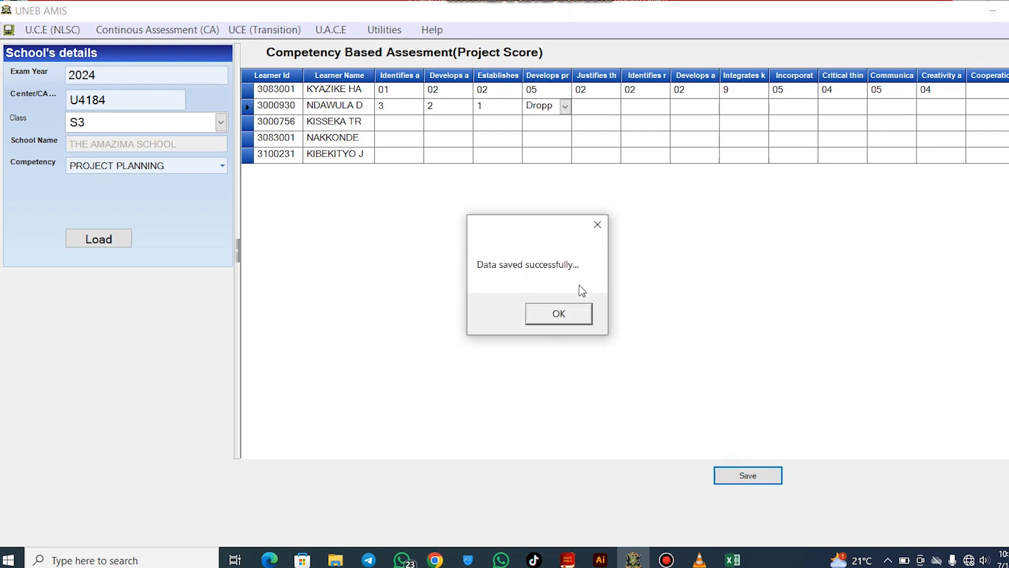
left_click(558, 314)
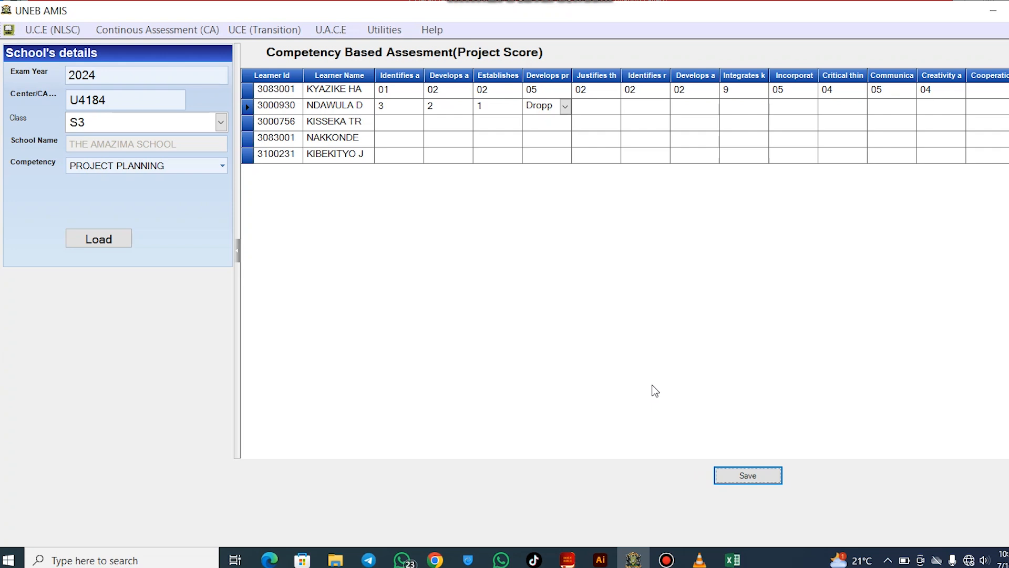
left_click(173, 33)
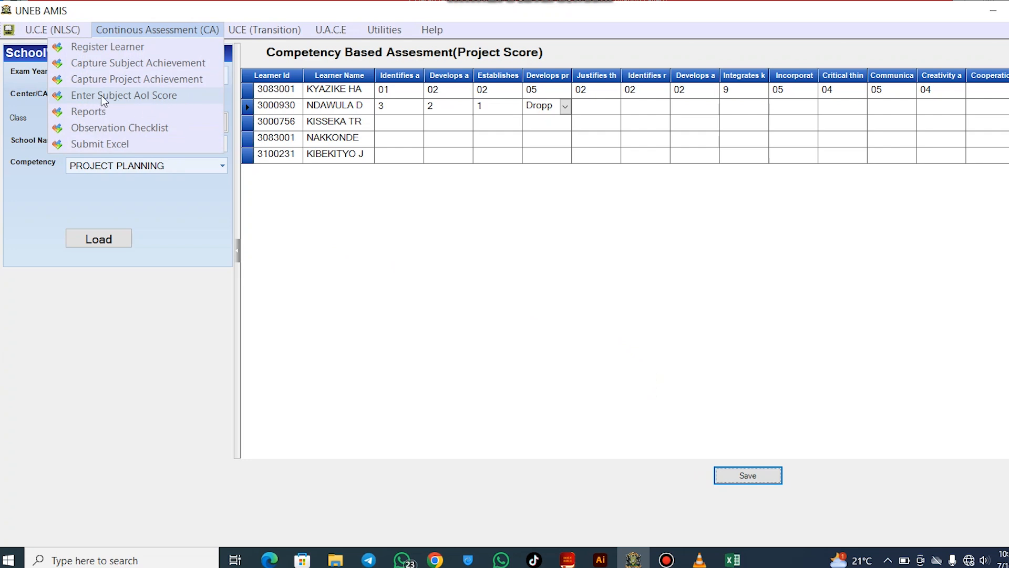
Load the Christian Religious Education AoI score sheet for centre U4184, class S3, term 2
left_click(164, 98)
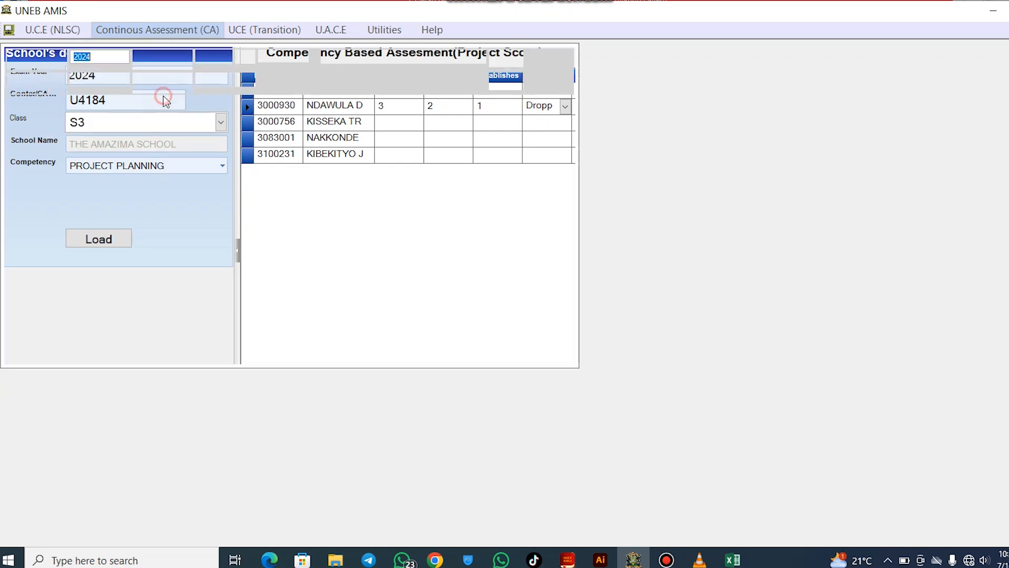
left_click(184, 79)
type("U4184")
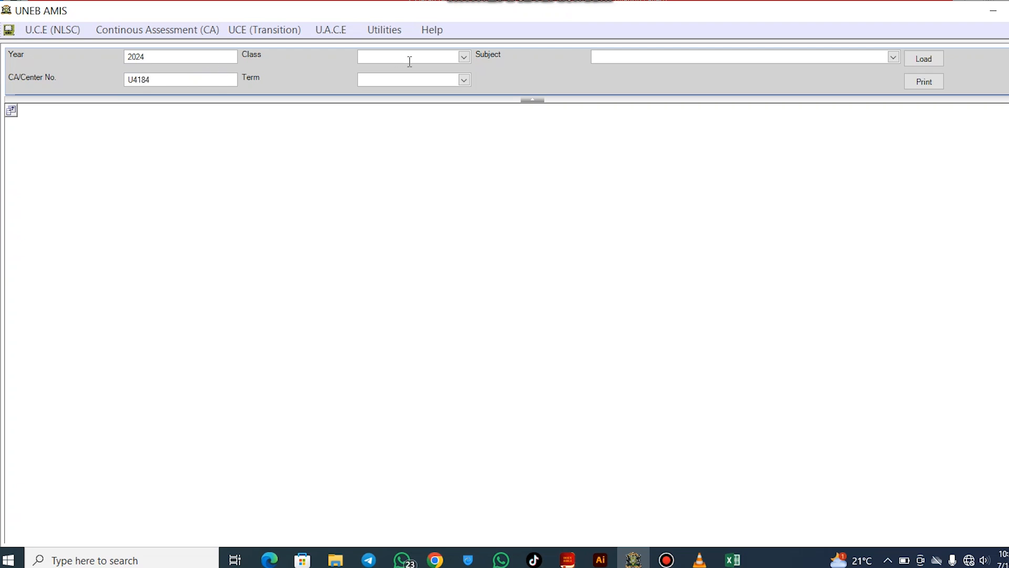
left_click(464, 57)
left_click(455, 69)
left_click(464, 80)
left_click(456, 101)
left_click(893, 57)
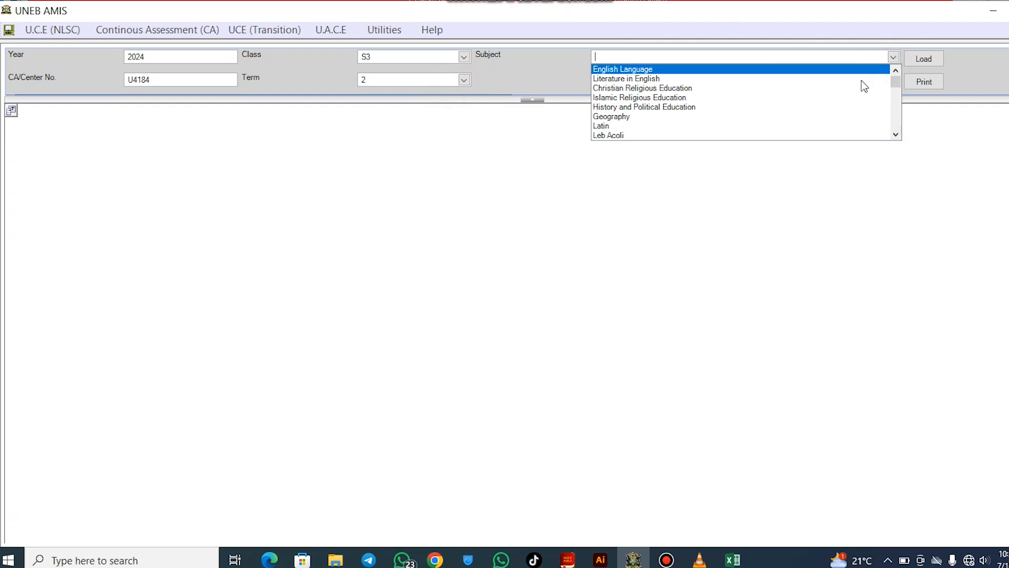
left_click(765, 92)
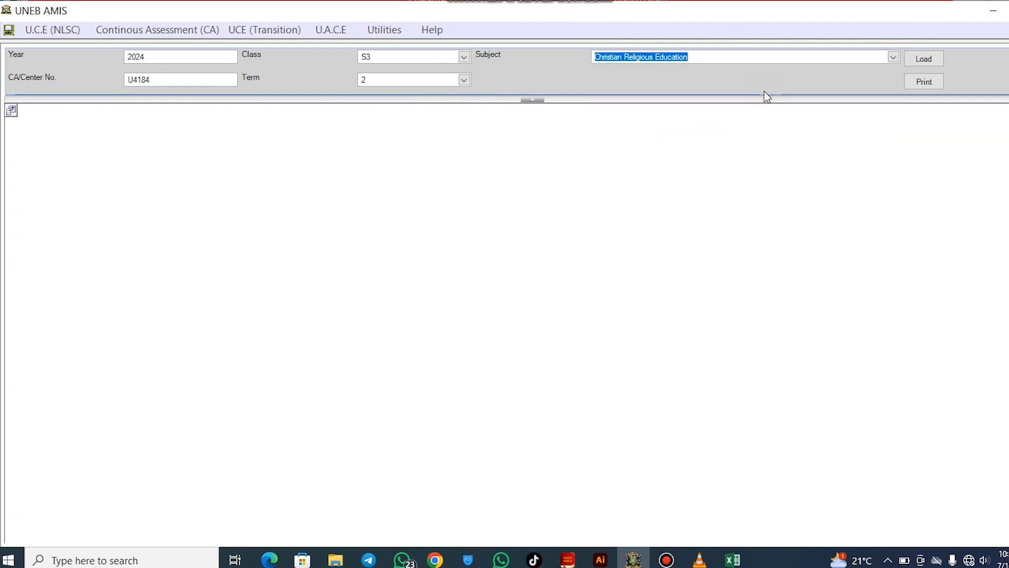
left_click(925, 59)
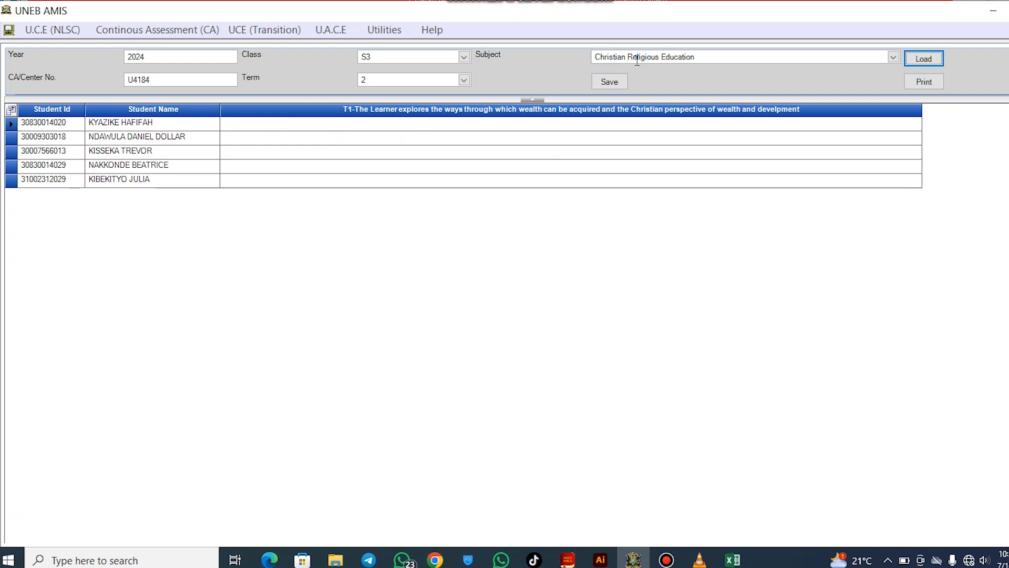
Switch the subject to ICT and load its three learners' T1 and T2 scores
left_click(694, 57)
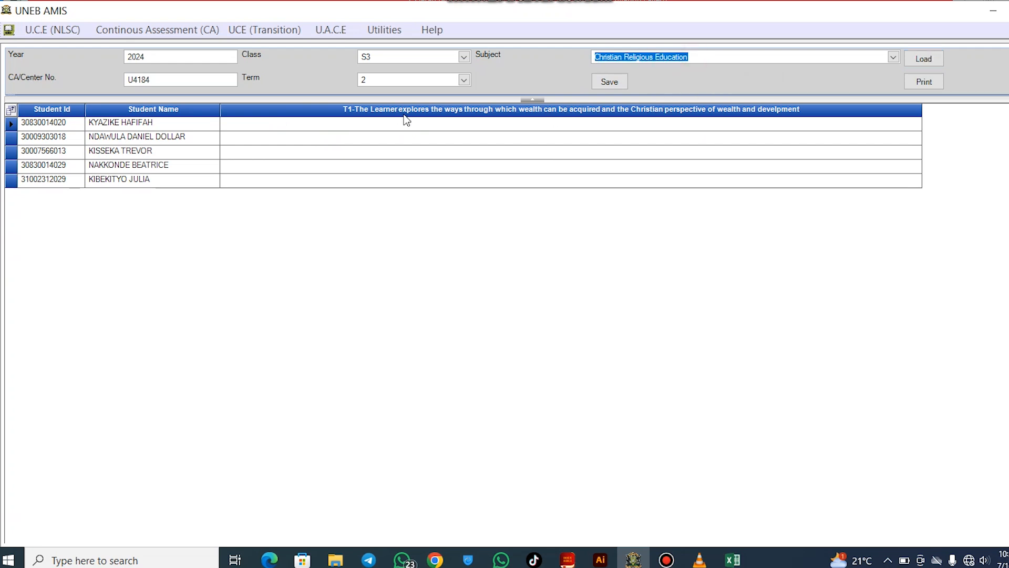
left_click(519, 124)
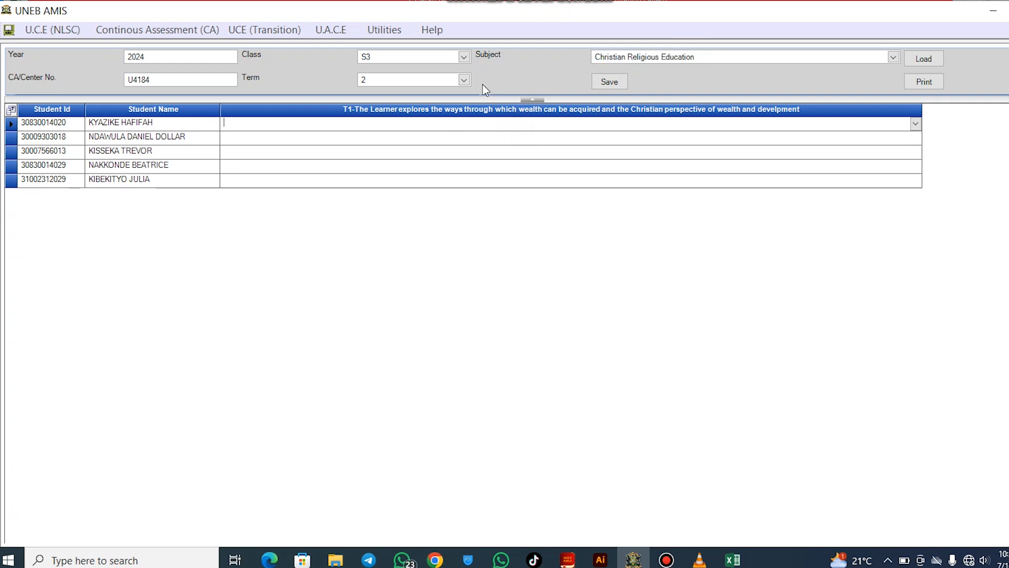
left_click(894, 57)
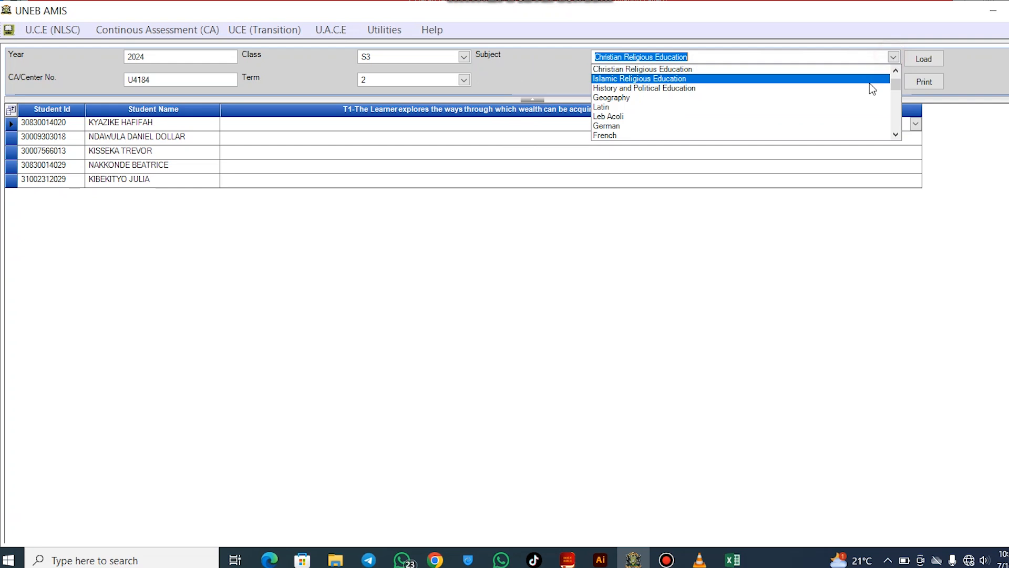
left_click_drag(895, 90, 895, 123)
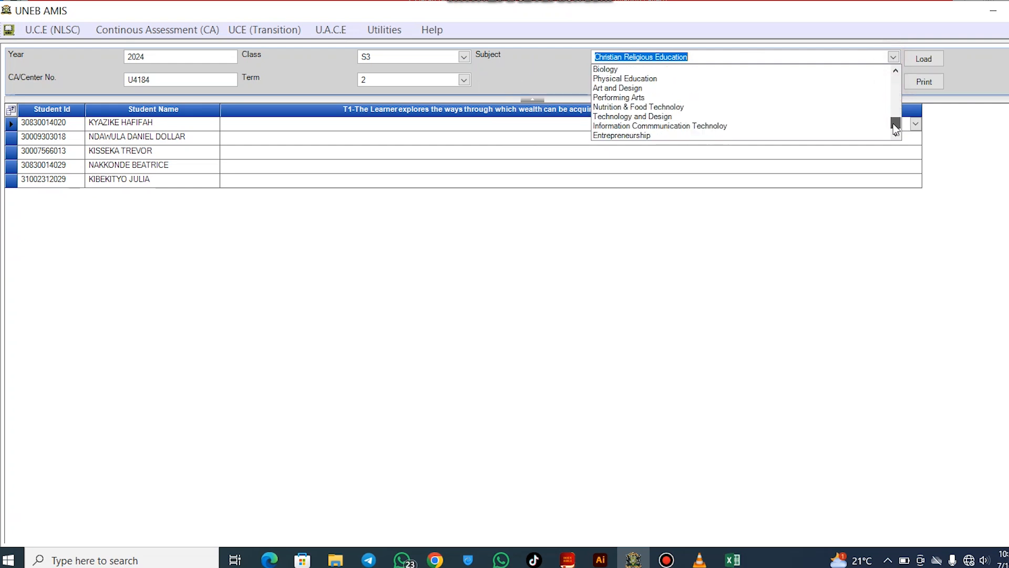
left_click(747, 127)
left_click(923, 61)
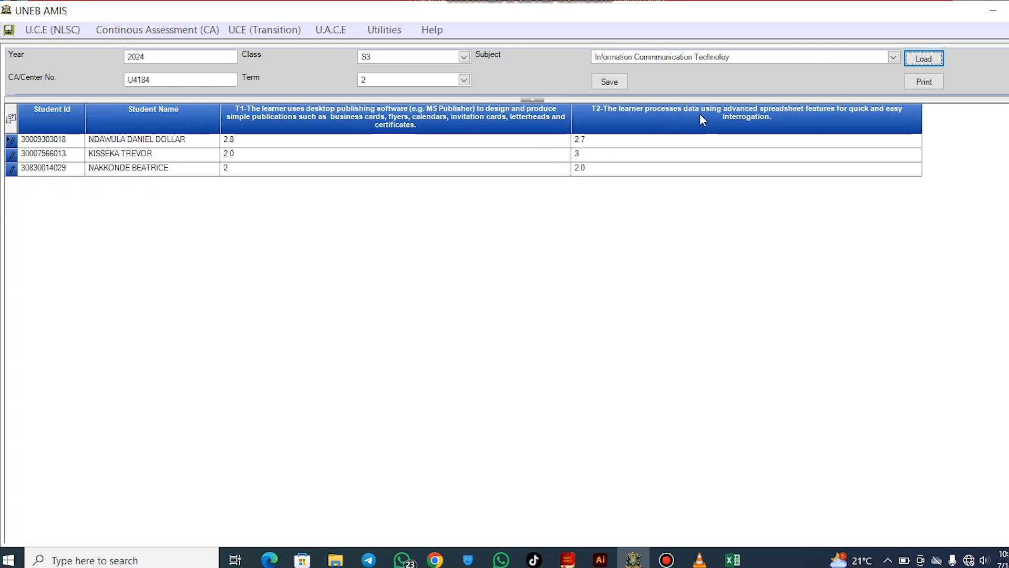
Review the three learners' T1 scores in the ICT AoI sheet
left_click(326, 143)
left_click(266, 141)
left_click(263, 153)
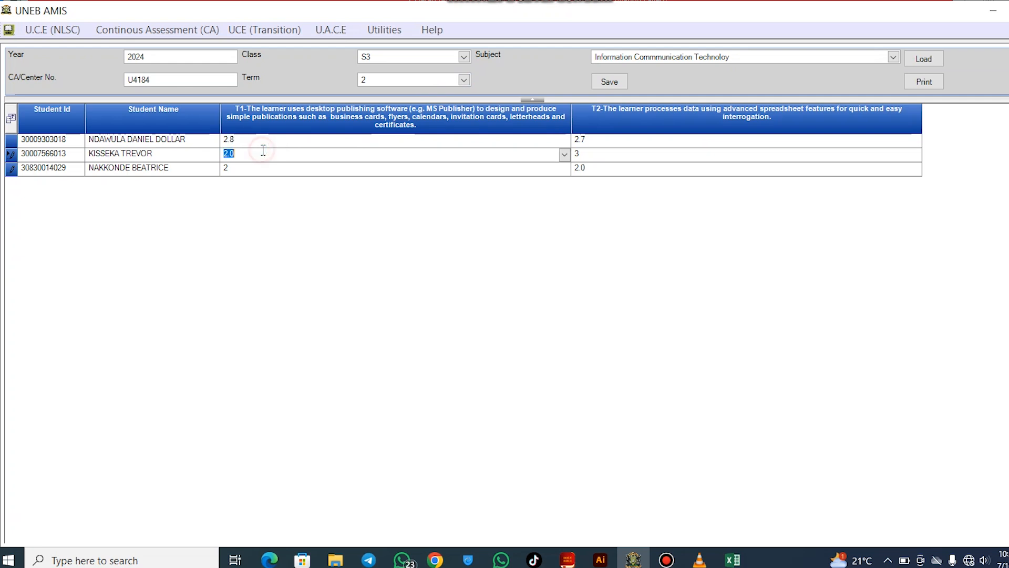
left_click(255, 168)
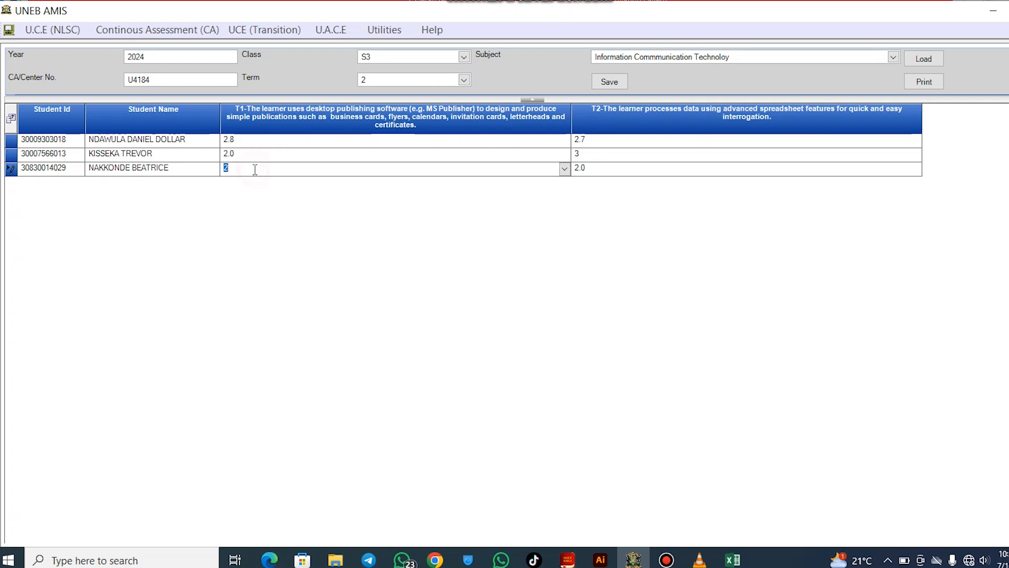
left_click(254, 141)
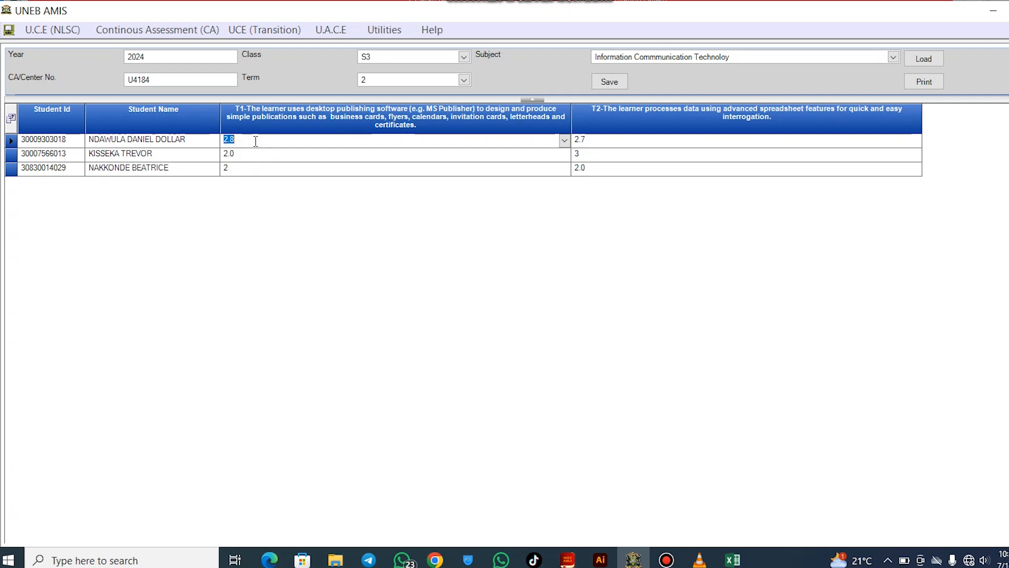
left_click(248, 168)
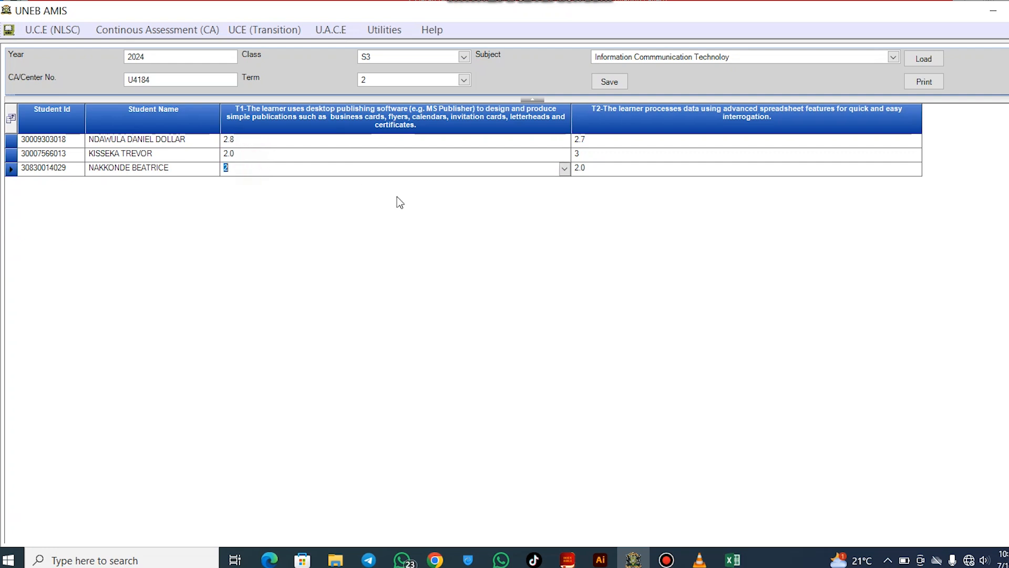
left_click(356, 140)
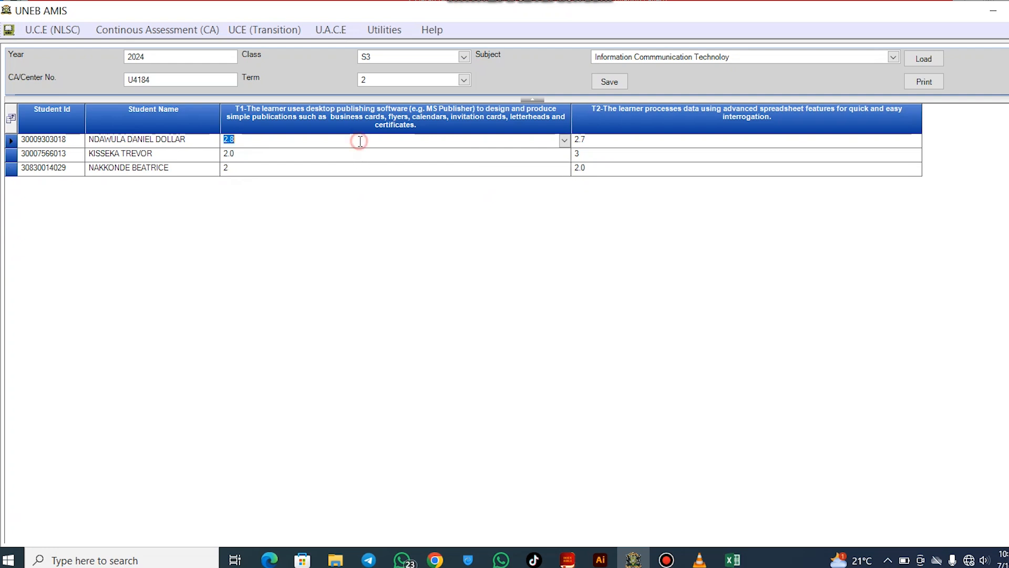
Change the second learner's T1 score to 2.7 after dismissing the 0.9–3 range warning
left_click(357, 154)
type("0.1")
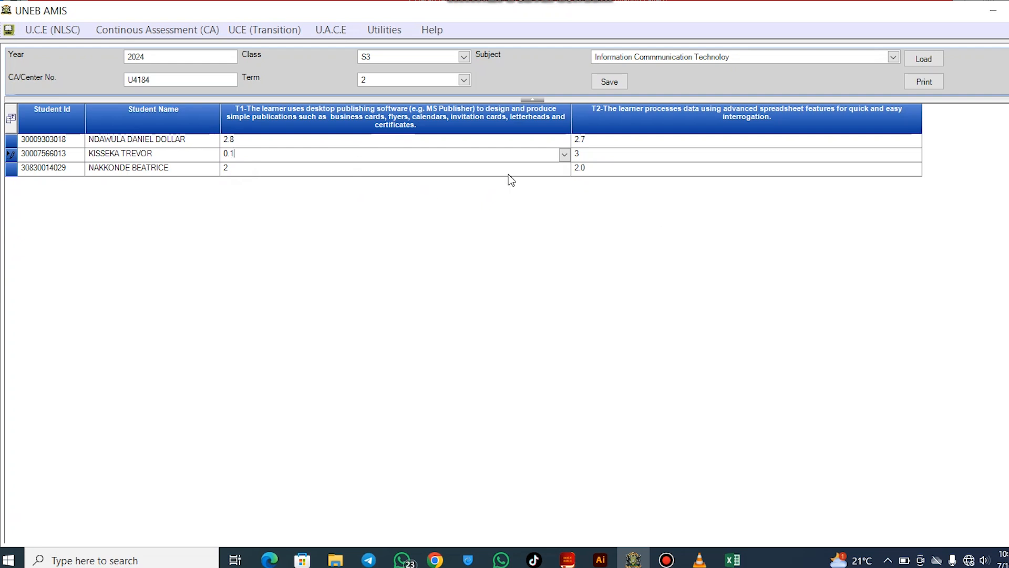
left_click(686, 153)
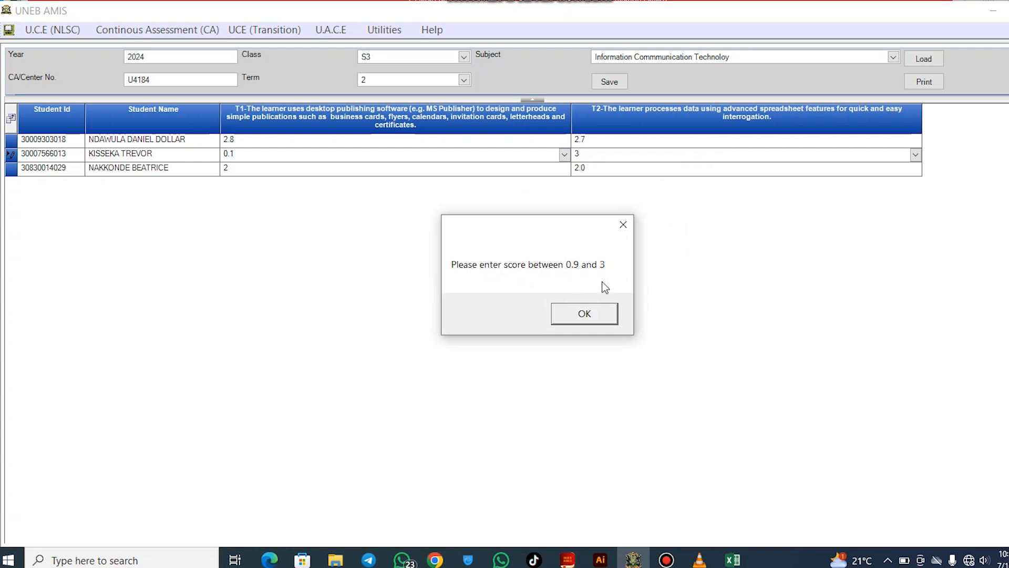
left_click(599, 315)
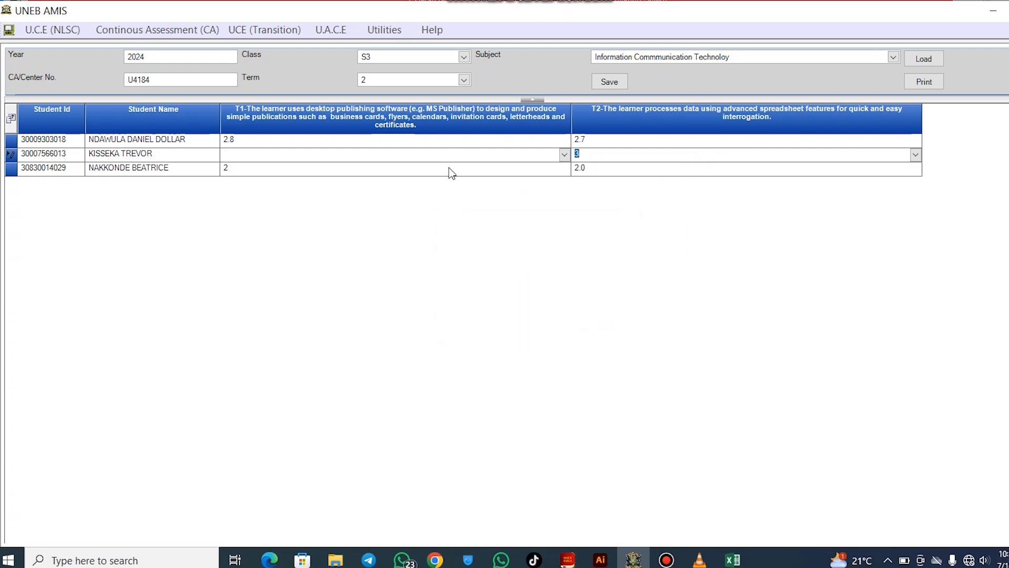
left_click(430, 171)
left_click(355, 152)
type("2.7")
left_click(608, 154)
Save the ICT AoI scores and dismiss the confirmation
left_click(609, 82)
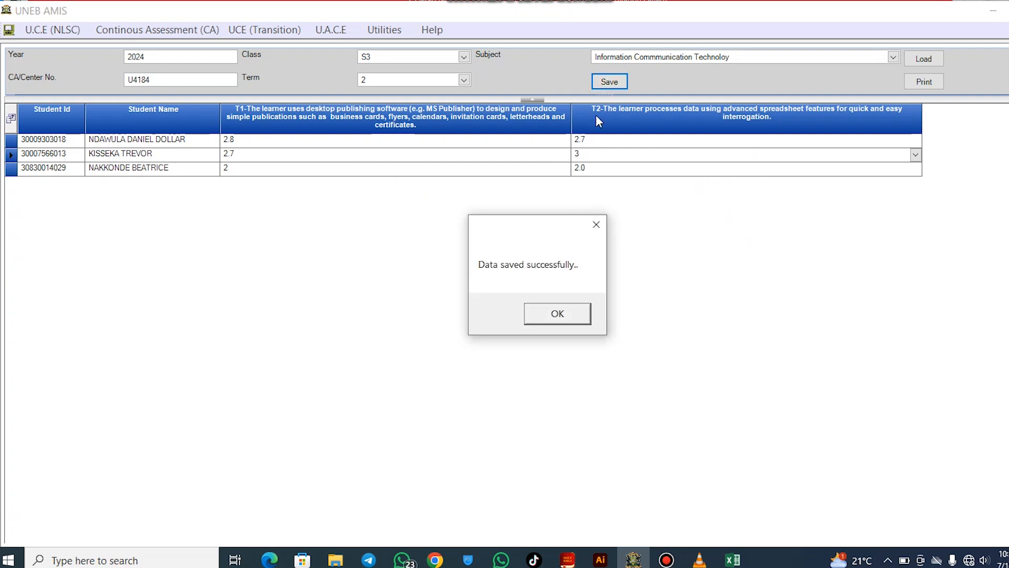
left_click(556, 316)
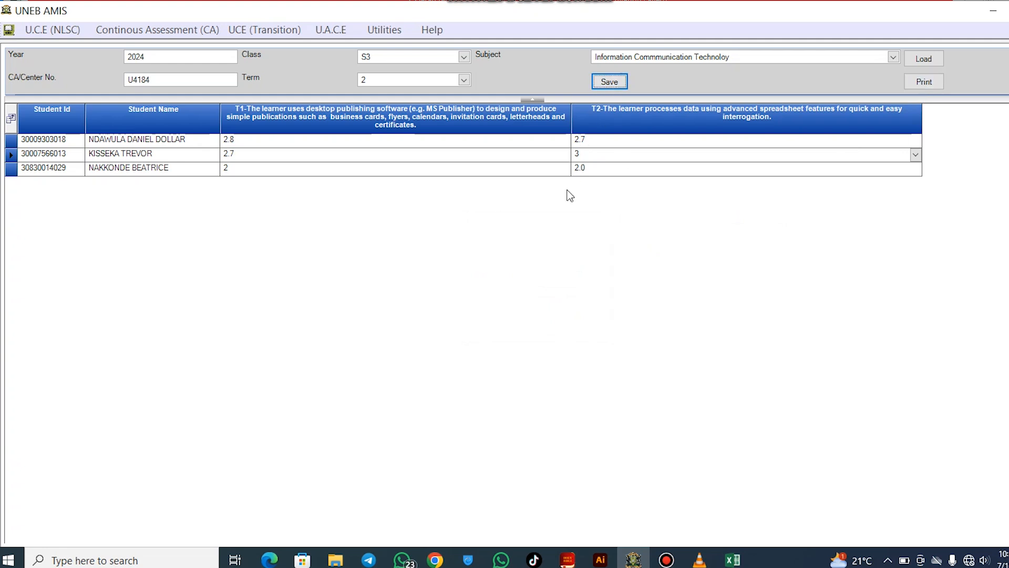
left_click(180, 31)
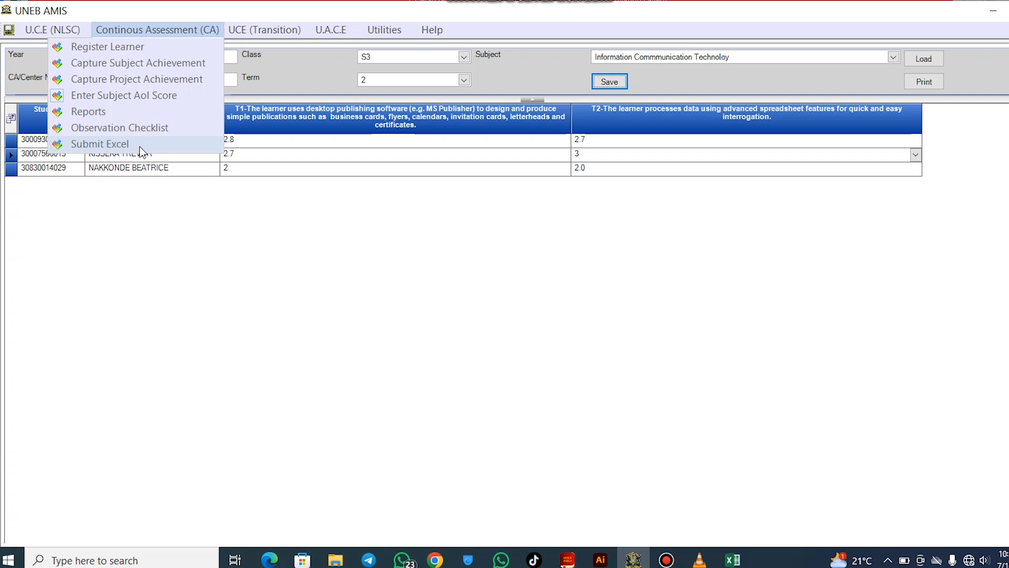
left_click(262, 305)
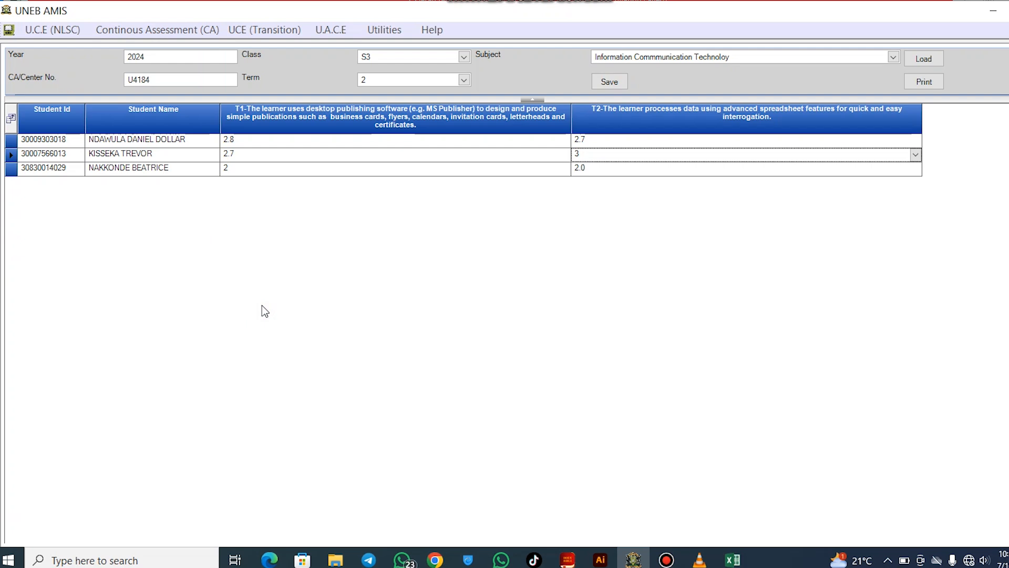